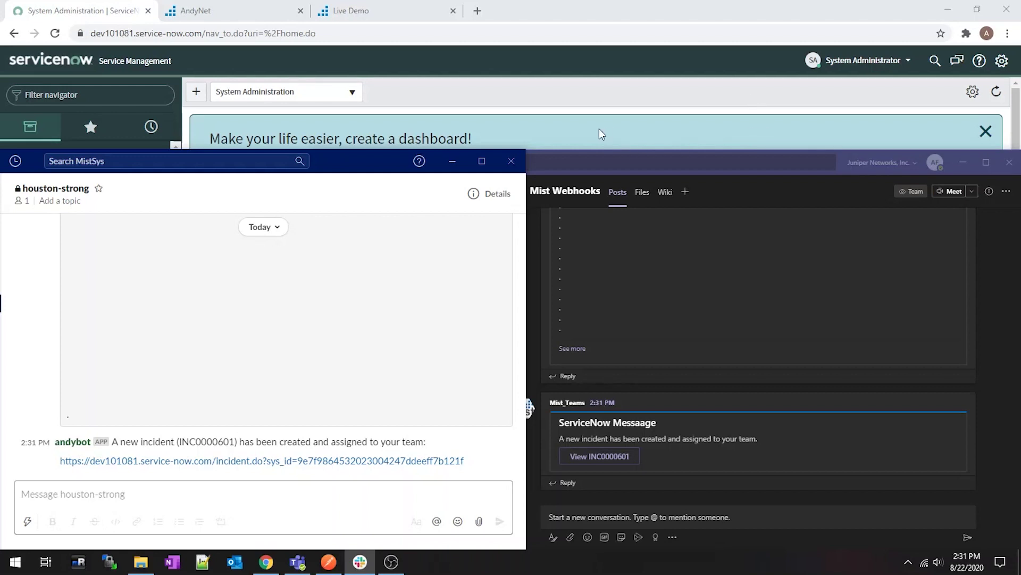
Switch to the ServiceNow browser window, filter the navigator for "incident", and show all incidents in the Self-Service Incidents list
{"action": "left_click", "coordinate": [565, 7]}
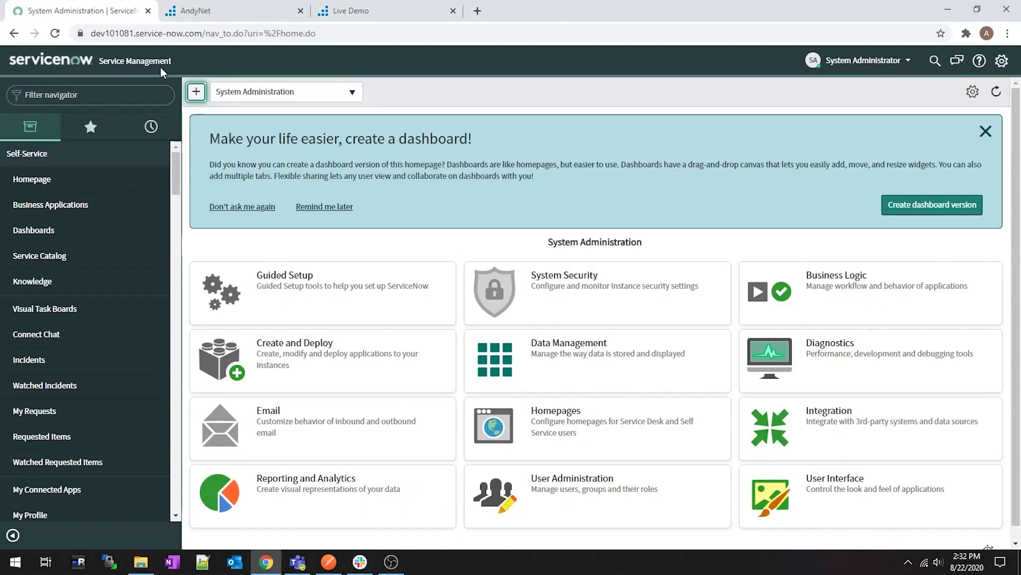
{"action": "left_click", "coordinate": [137, 98]}
{"action": "type", "text": "incident"}
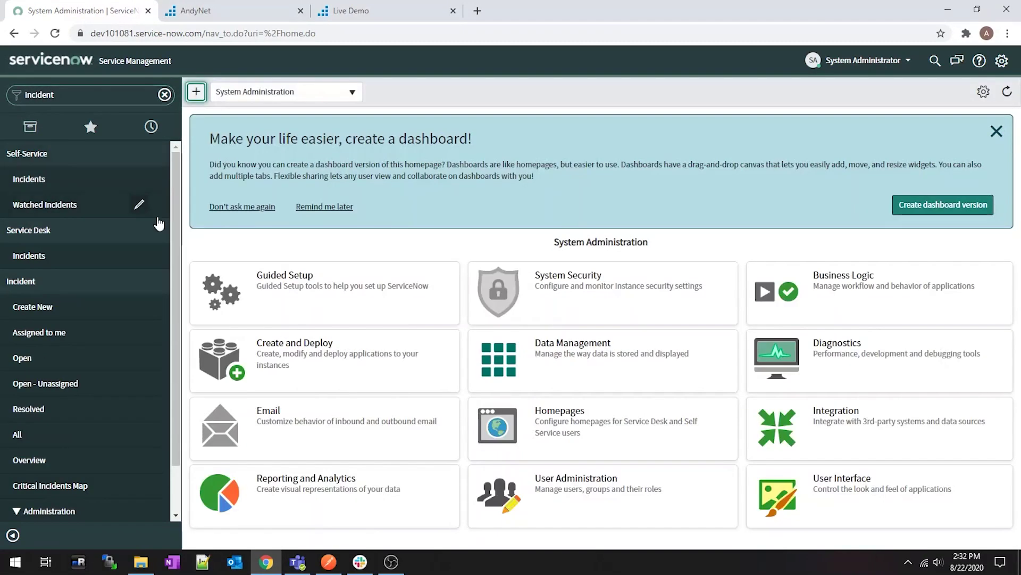
{"action": "left_click", "coordinate": [27, 179]}
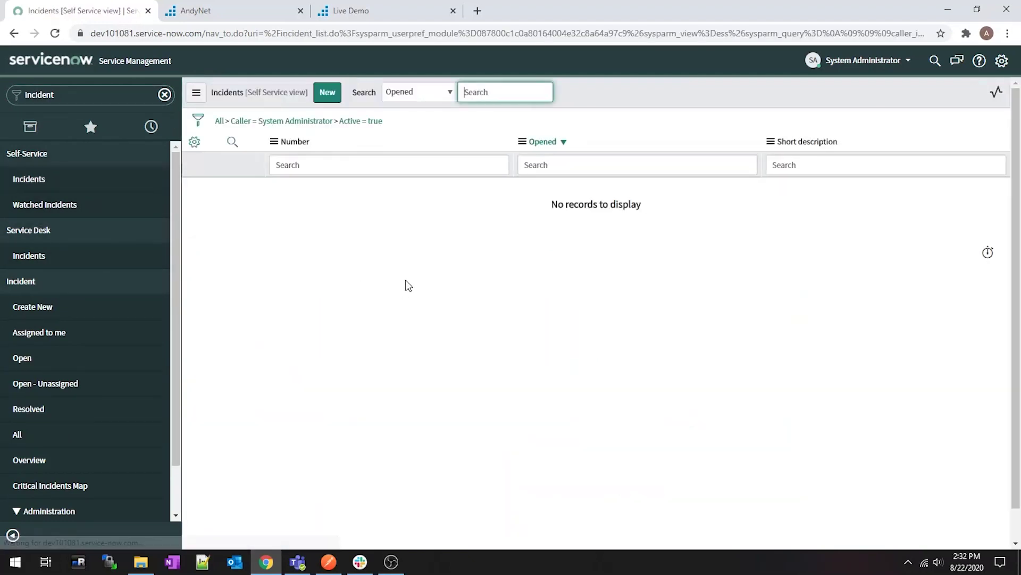
{"action": "left_click", "coordinate": [219, 122]}
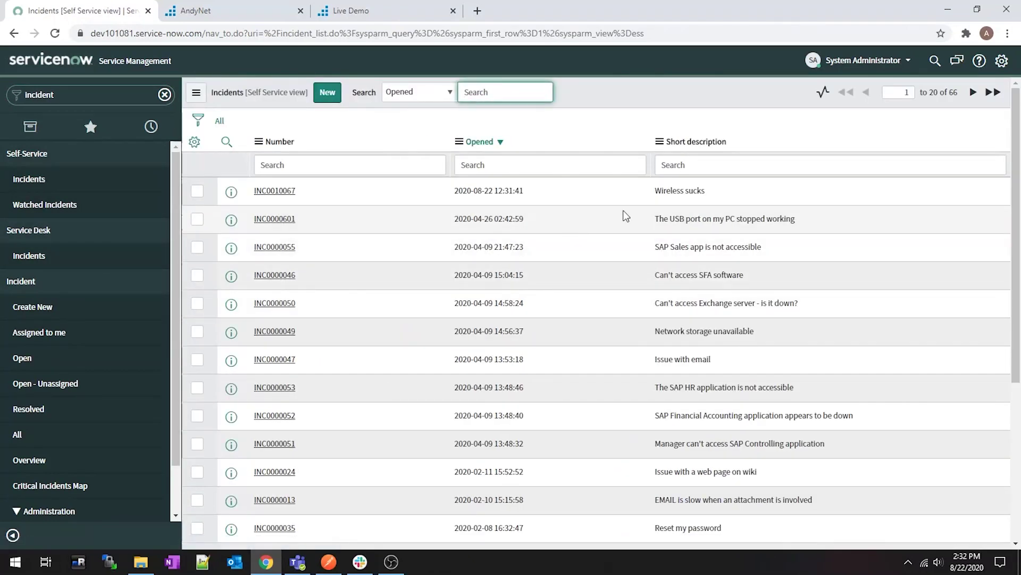
Open the "Wireless sucks" incident and examine its details, comments field and device details in the work notes
{"action": "left_click", "coordinate": [265, 193]}
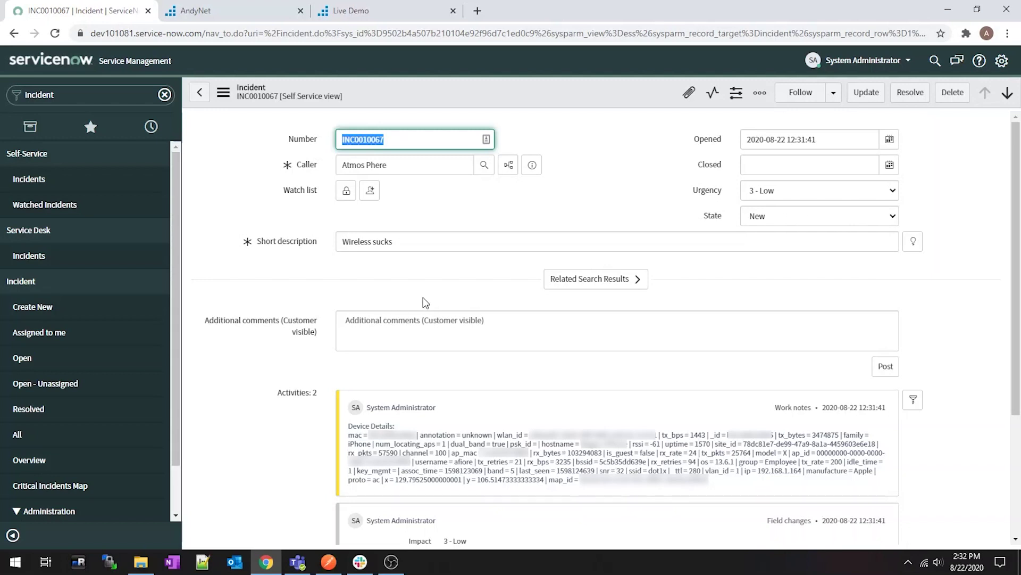
{"action": "scroll", "coordinate": [813, 367], "scroll_direction": "down", "scroll_amount": 2}
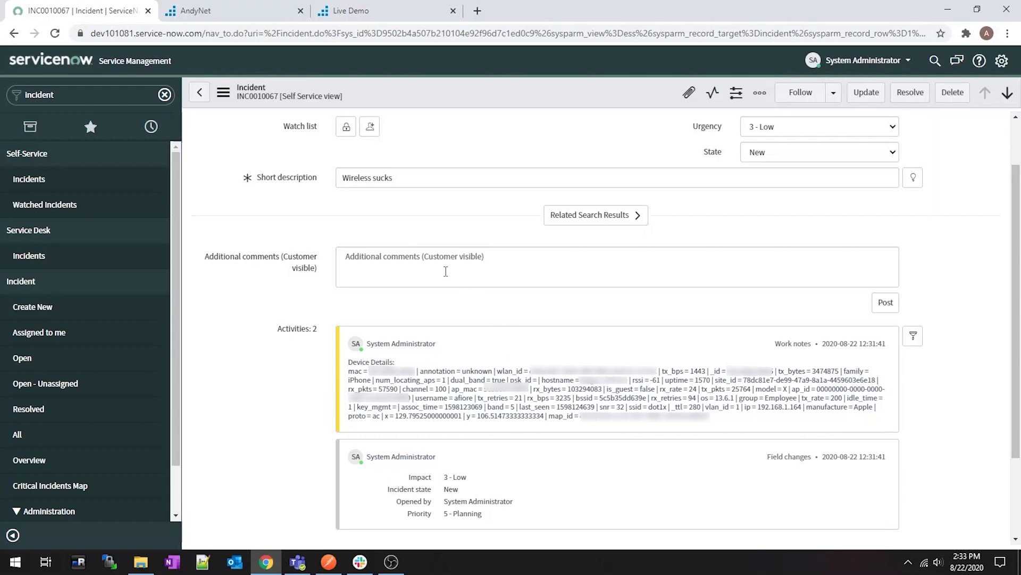
{"action": "left_click", "coordinate": [371, 263]}
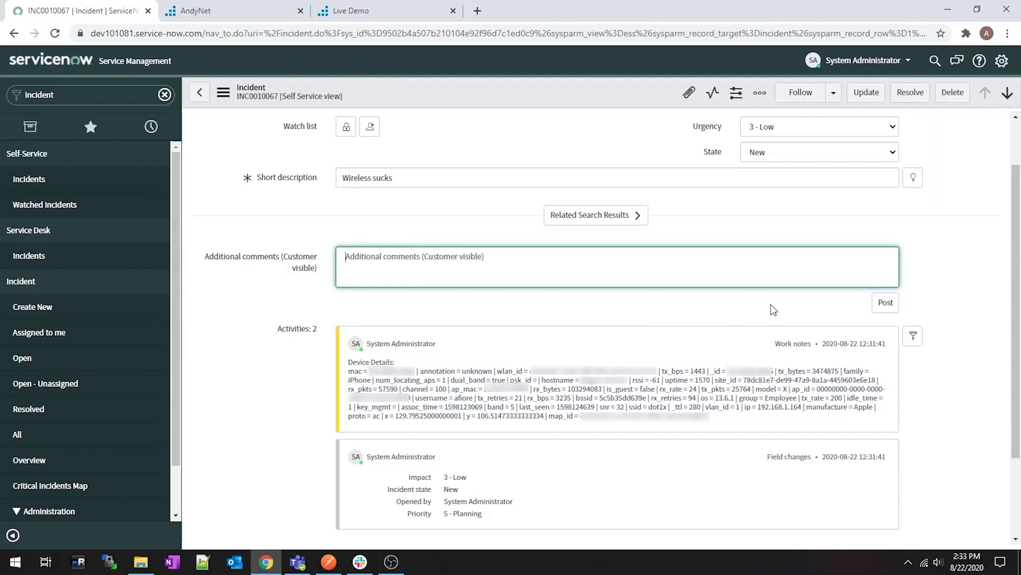
{"action": "scroll", "coordinate": [890, 307], "scroll_direction": "up", "scroll_amount": 1}
{"action": "scroll", "coordinate": [890, 307], "scroll_direction": "up", "scroll_amount": 2}
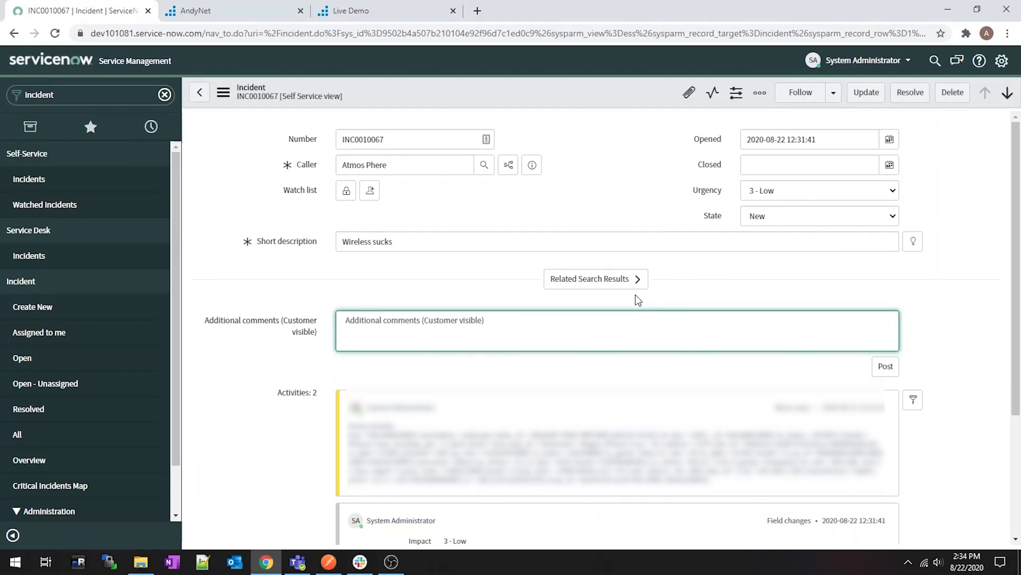
Filter the navigator for "dashboards" and open the Wireless Inventory - Live Demo dashboard from the Self-Service dashboards overview
{"action": "left_click", "coordinate": [105, 99]}
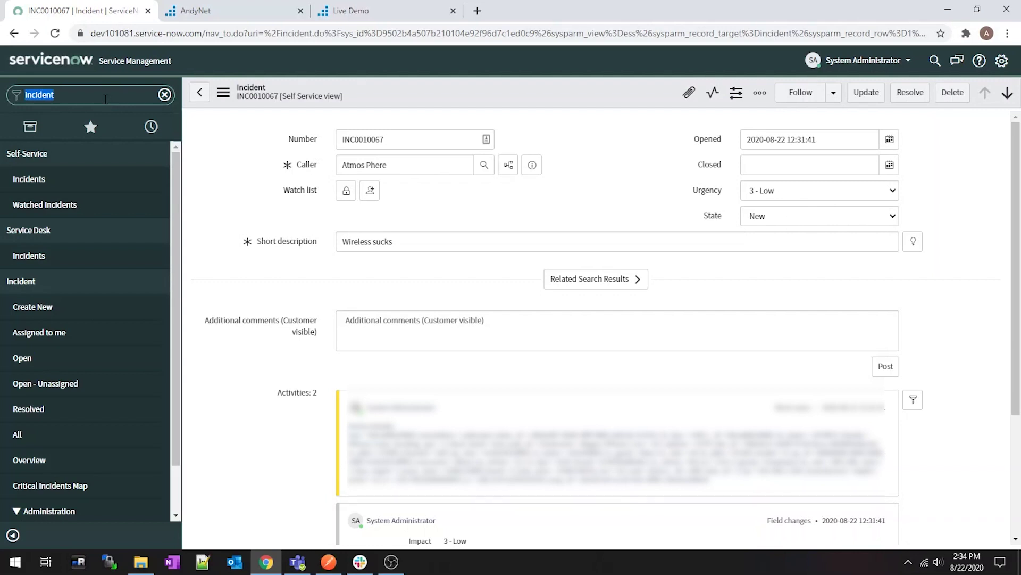
{"action": "type", "text": "dashboa"}
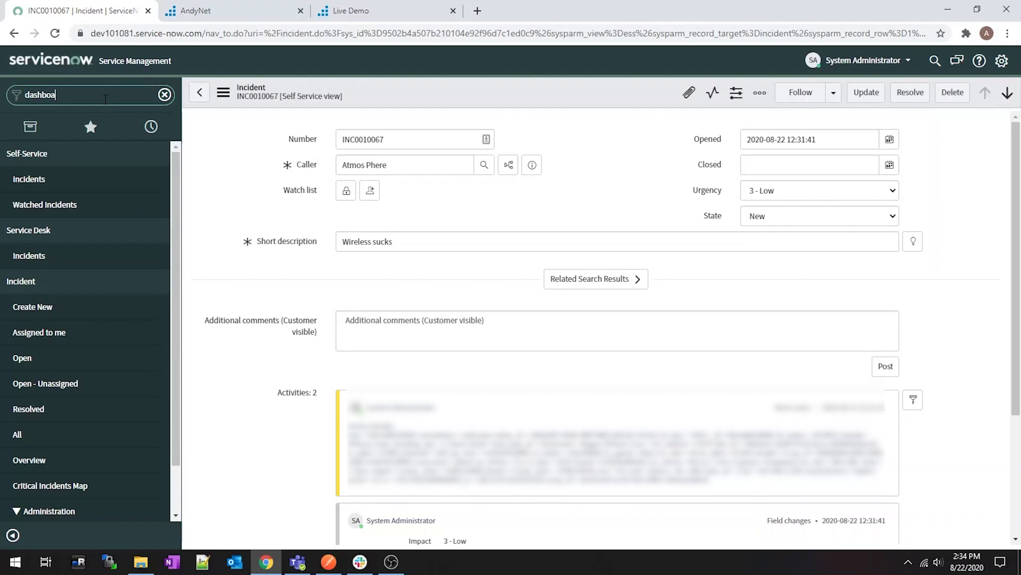
{"action": "type", "text": "rds"}
{"action": "left_click", "coordinate": [38, 180]}
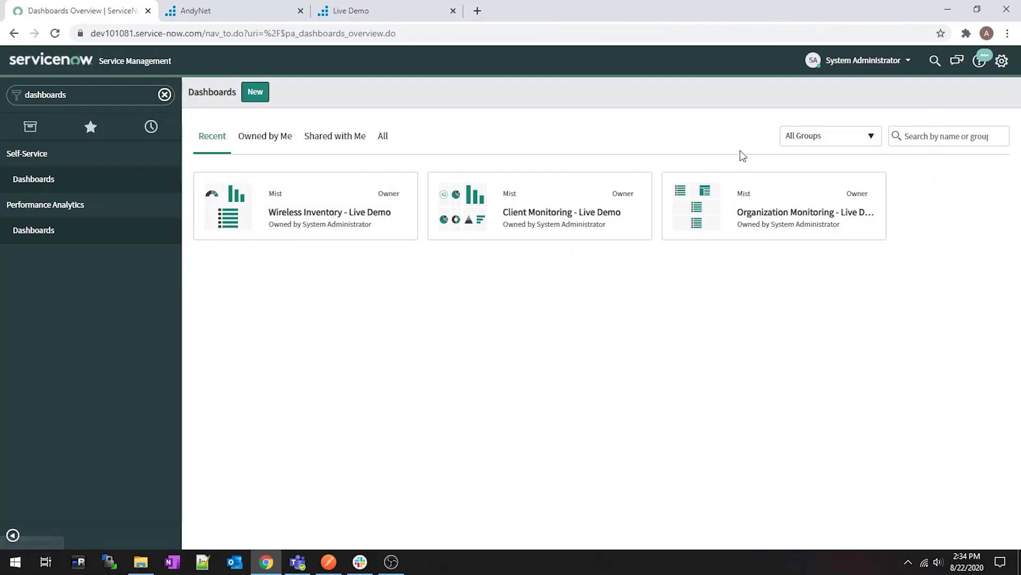
{"action": "left_click", "coordinate": [372, 236]}
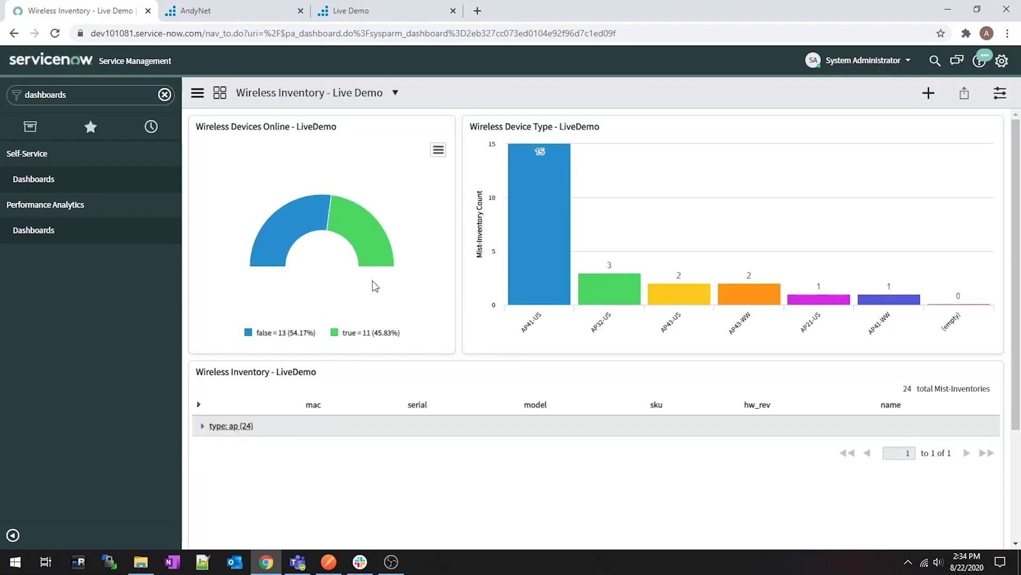
Expand the "type: ap" group in the Wireless Inventory list and look through the access points
{"action": "left_click", "coordinate": [202, 426]}
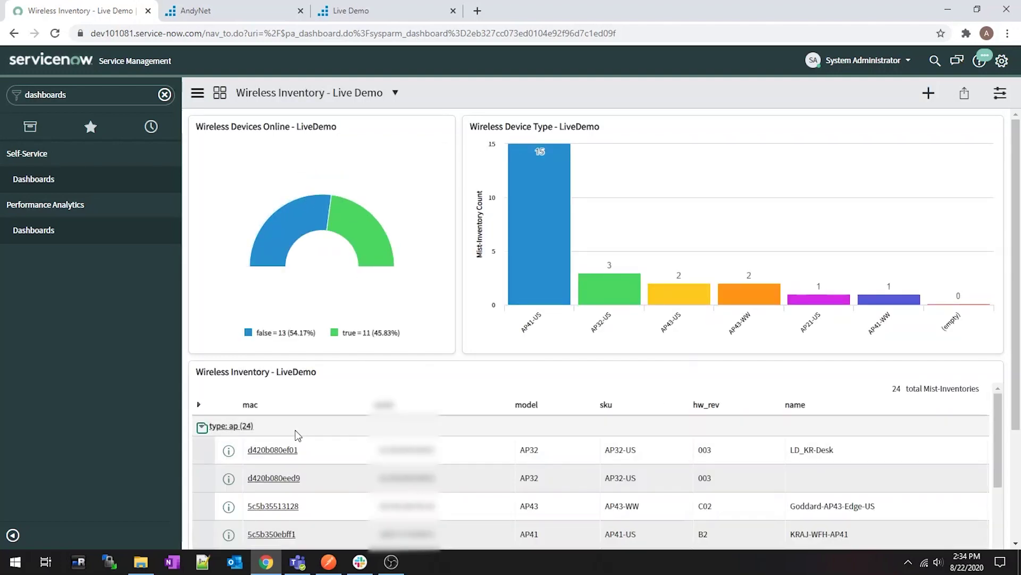
{"action": "scroll", "coordinate": [781, 450], "scroll_direction": "down", "scroll_amount": 1}
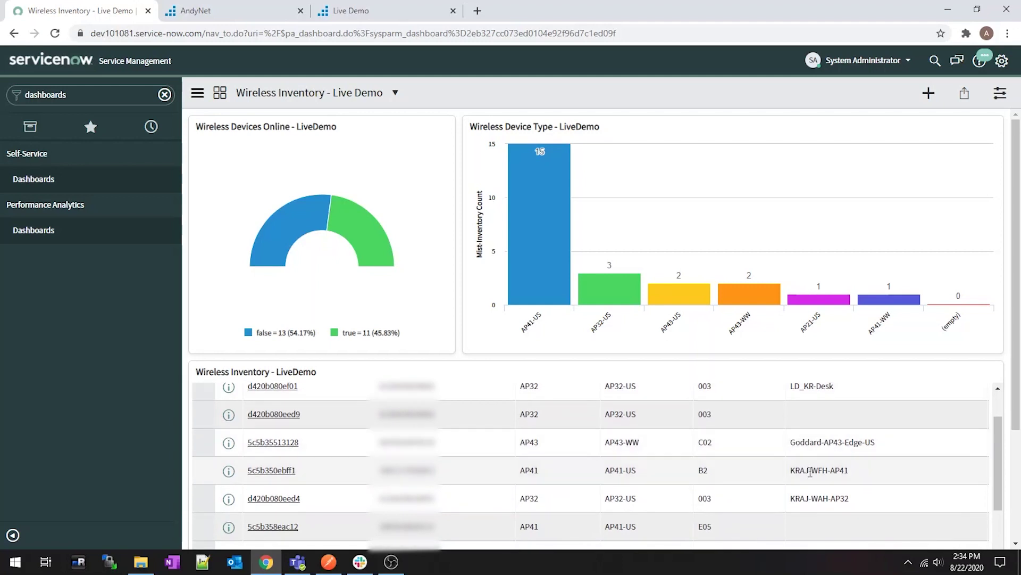
{"action": "scroll", "coordinate": [781, 450], "scroll_direction": "up", "scroll_amount": 1}
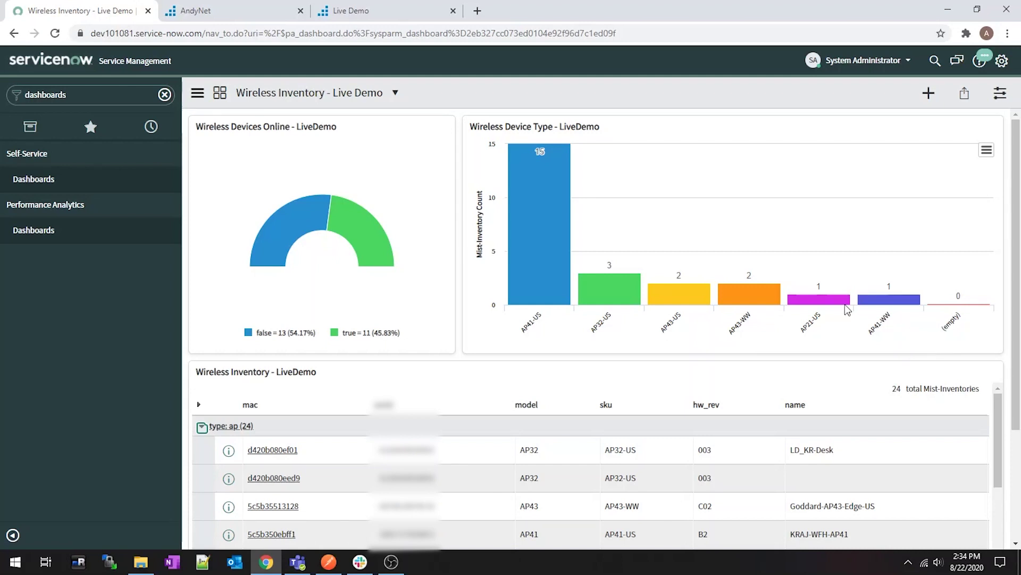
Drill into the "false" segment of the Wireless Devices Online chart, review the disconnected access points, and return to the dashboard
{"action": "mouse_move", "coordinate": [358, 227]}
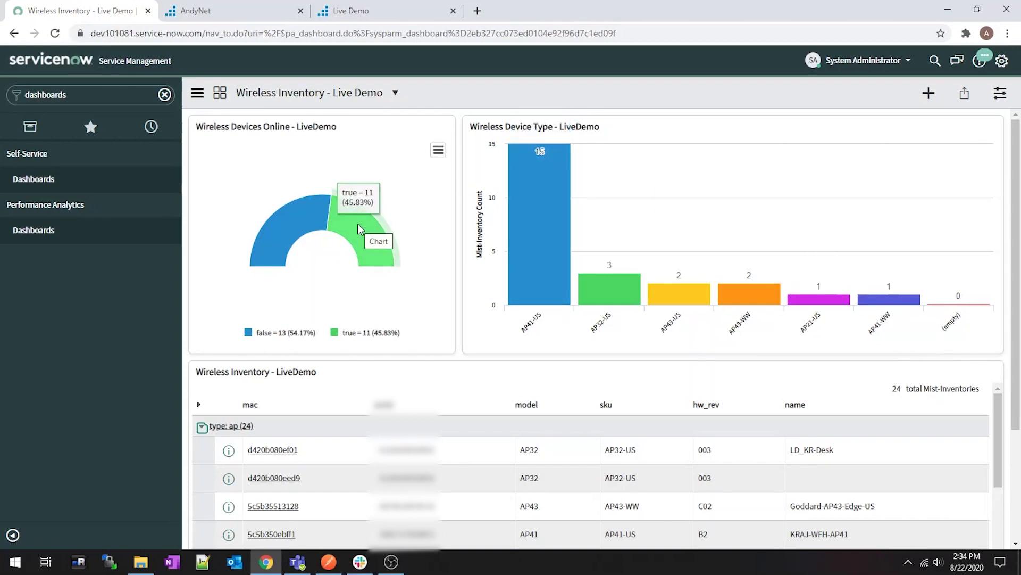
{"action": "left_click", "coordinate": [319, 218]}
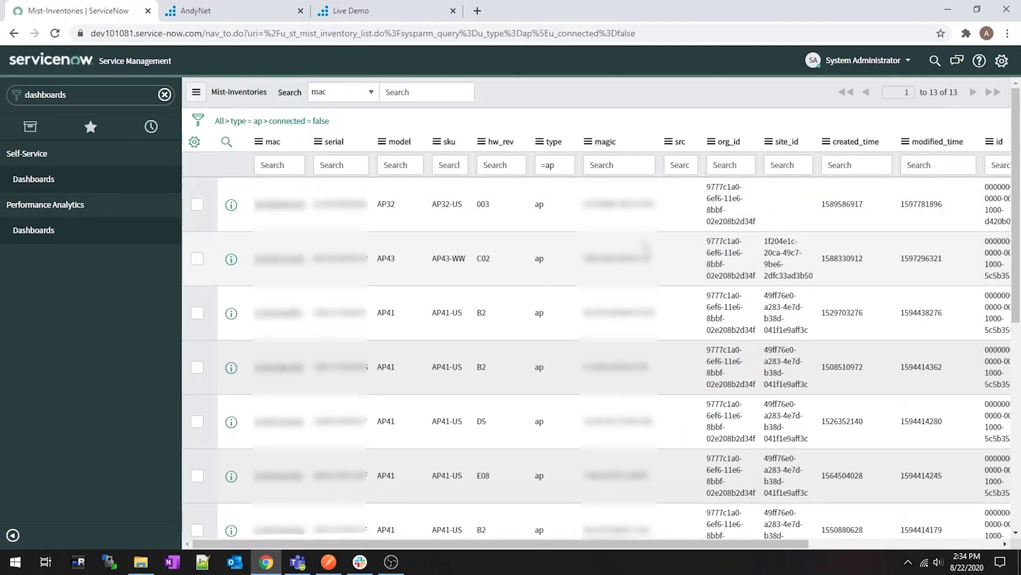
{"action": "scroll", "coordinate": [746, 291], "scroll_direction": "down", "scroll_amount": 3}
{"action": "scroll", "coordinate": [746, 292], "scroll_direction": "down", "scroll_amount": 5}
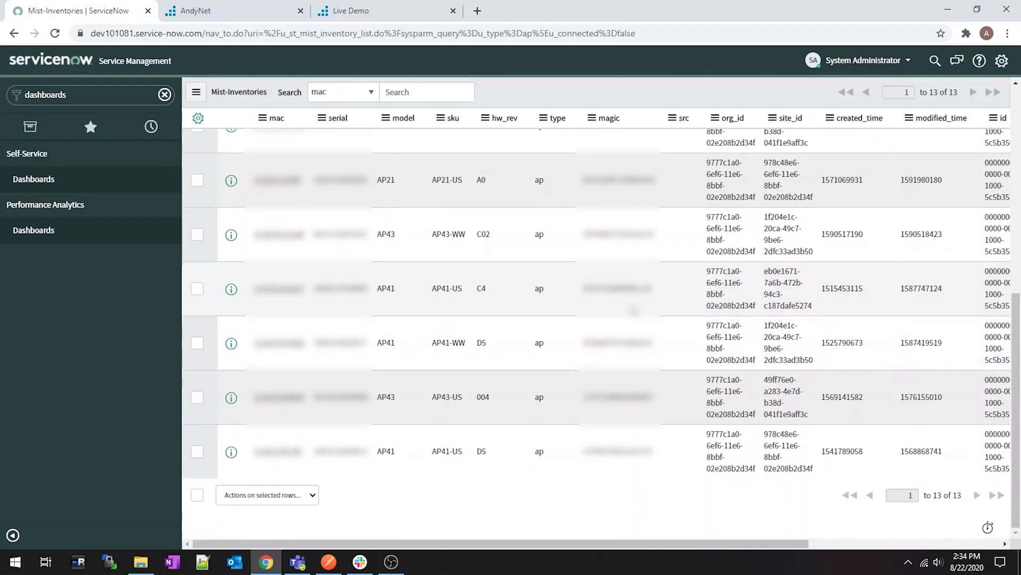
{"action": "scroll", "coordinate": [596, 307], "scroll_direction": "up", "scroll_amount": 1}
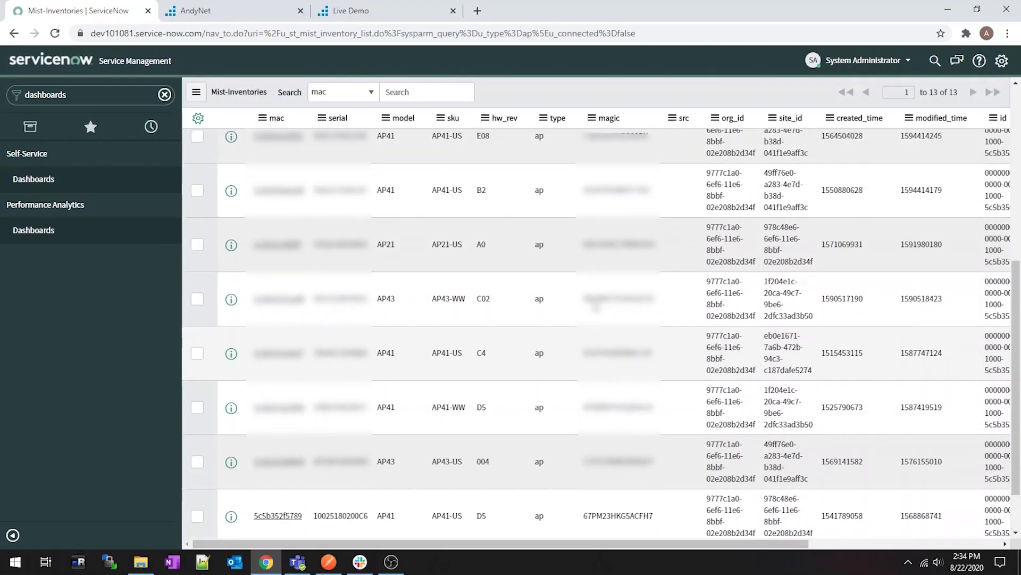
{"action": "scroll", "coordinate": [596, 307], "scroll_direction": "up", "scroll_amount": 3}
{"action": "key", "text": "alt+Left"}
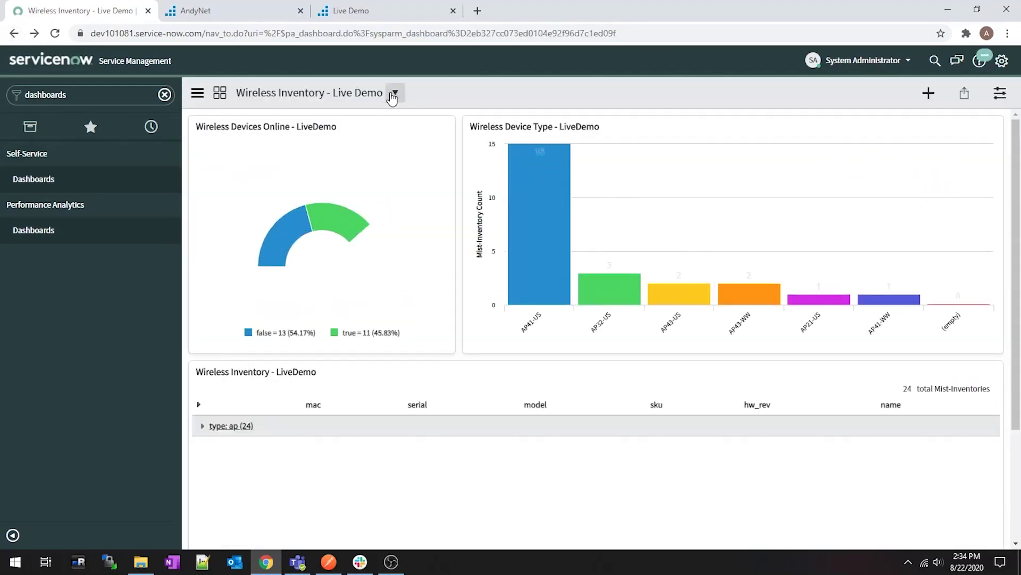
Limit the dashboard picker to the Mist group and open the Wired Inventory - Live Demo dashboard
{"action": "left_click", "coordinate": [395, 93]}
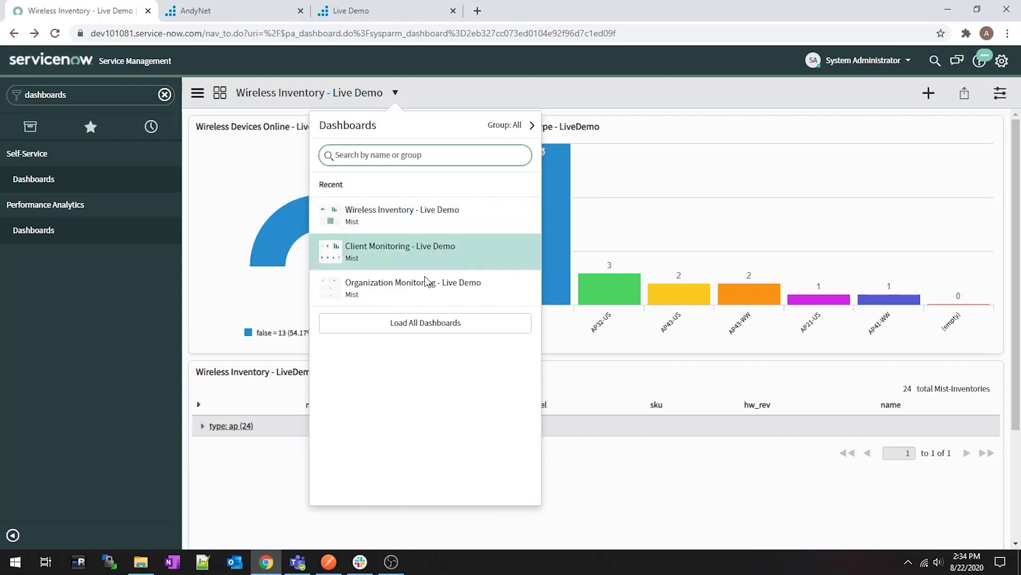
{"action": "left_click", "coordinate": [531, 125]}
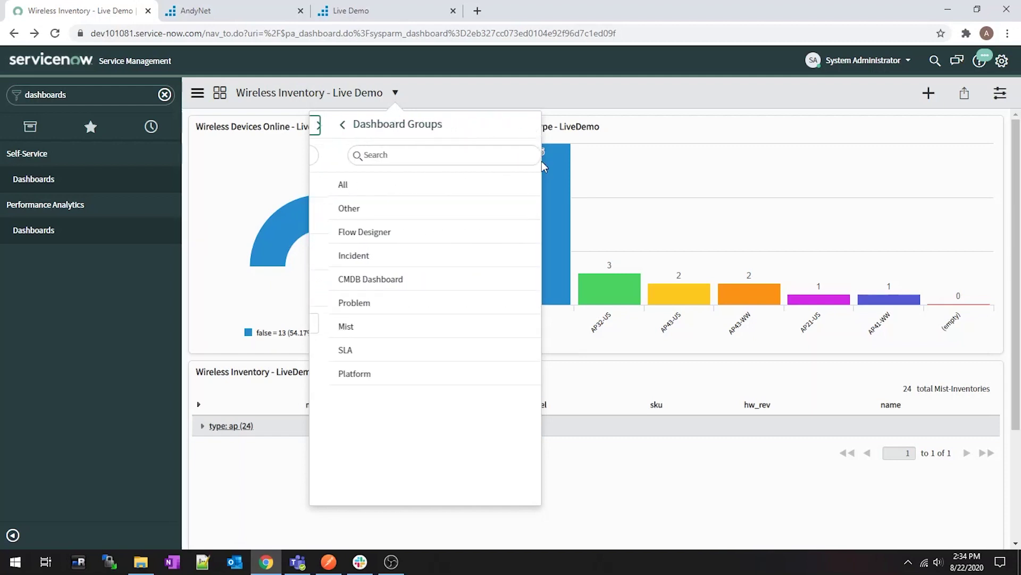
{"action": "left_click", "coordinate": [406, 334]}
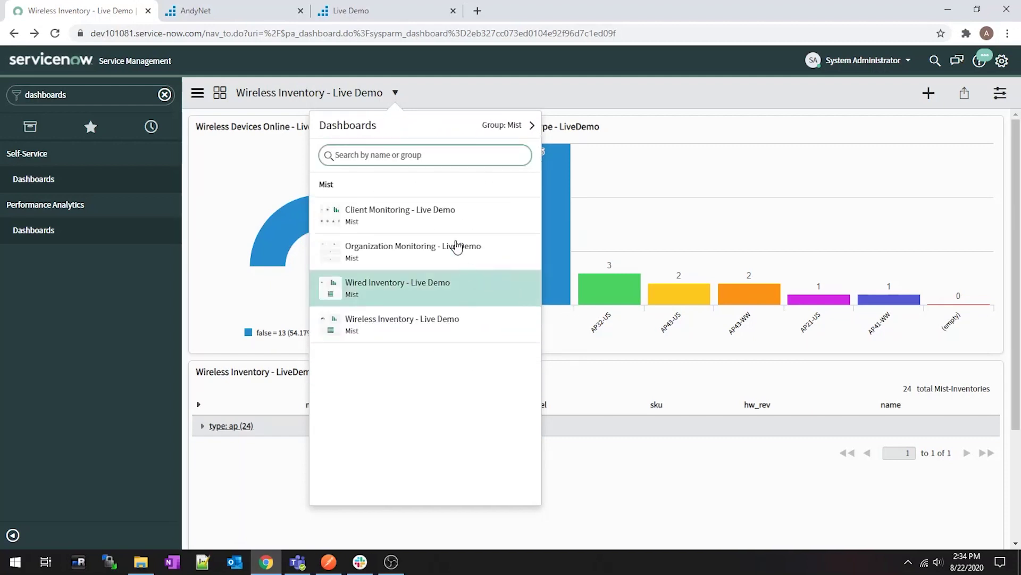
{"action": "left_click", "coordinate": [445, 293]}
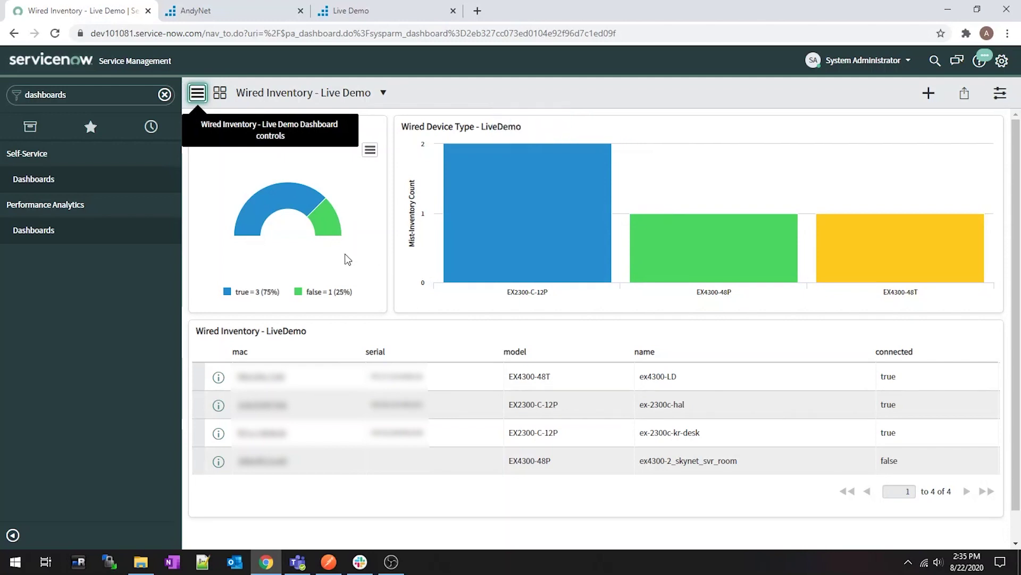
Open the Client Monitoring - Live Demo dashboard, view the records behind Connected Clients, and return to the dashboard
{"action": "left_click", "coordinate": [383, 94]}
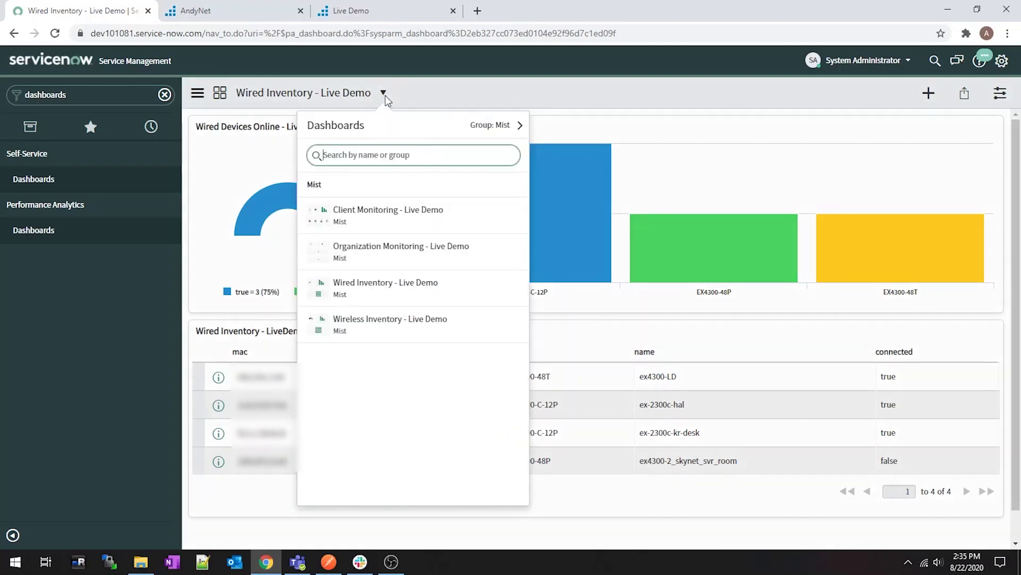
{"action": "left_click", "coordinate": [417, 230]}
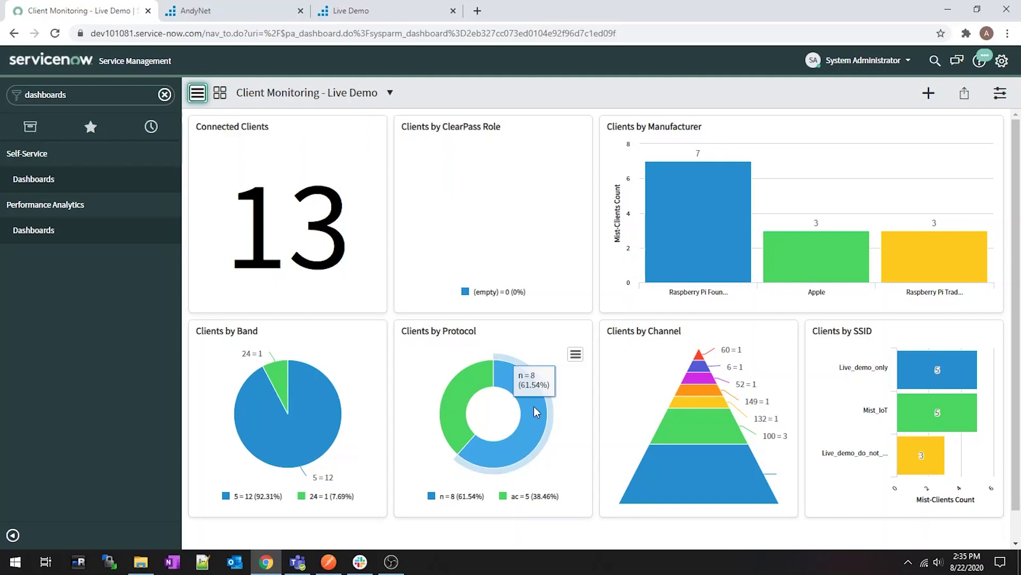
{"action": "left_click", "coordinate": [349, 236]}
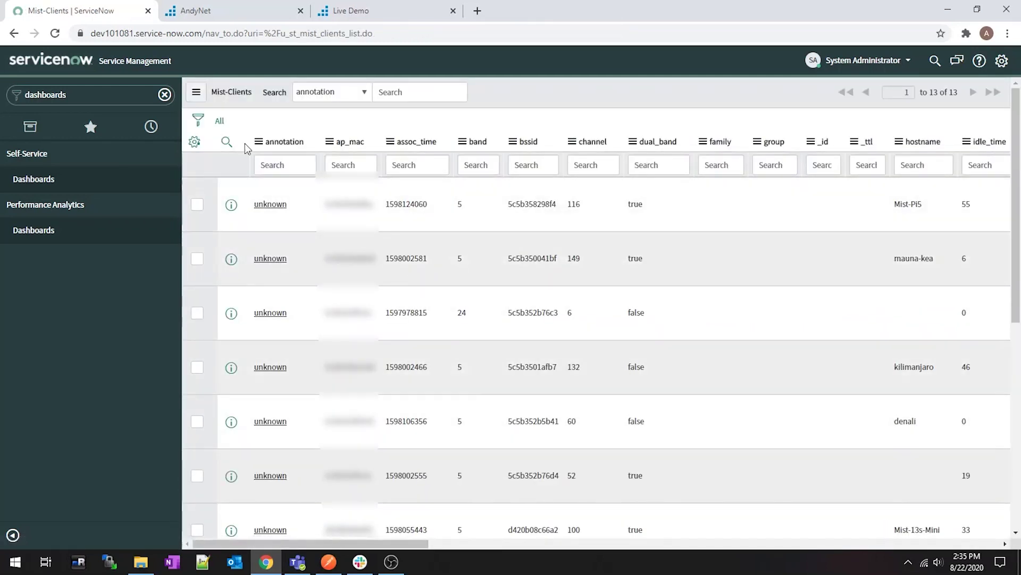
{"action": "left_click", "coordinate": [15, 34]}
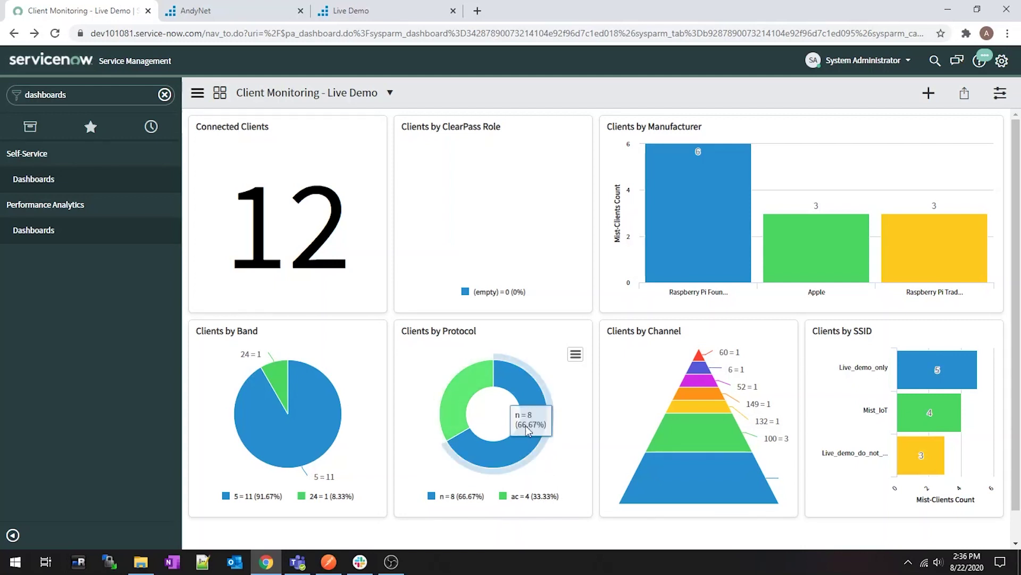
View the clients behind protocol "n" in Clients by Protocol, return to the dashboard, and examine the protocol and channel charts
{"action": "left_click", "coordinate": [525, 385]}
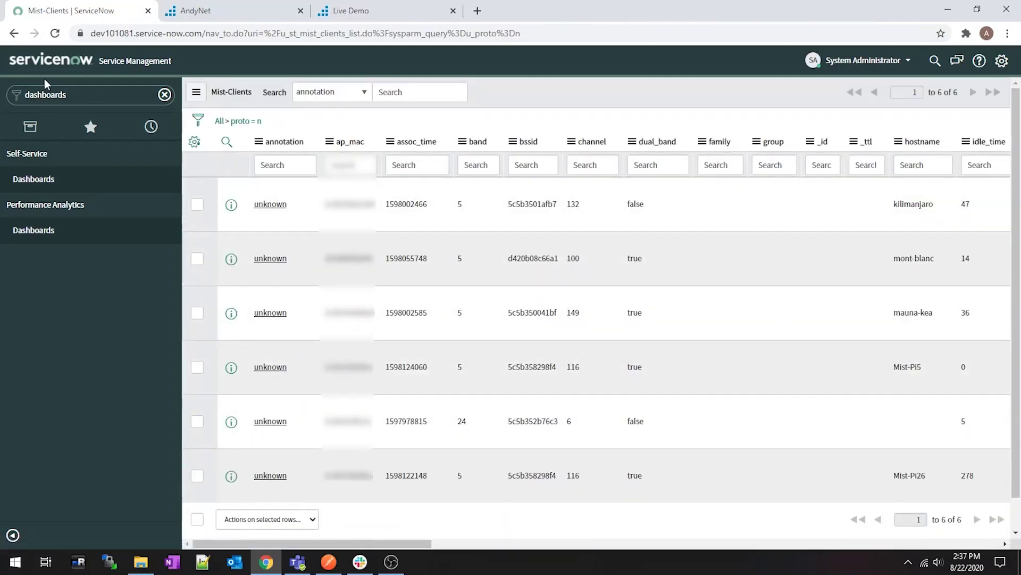
{"action": "left_click", "coordinate": [13, 33]}
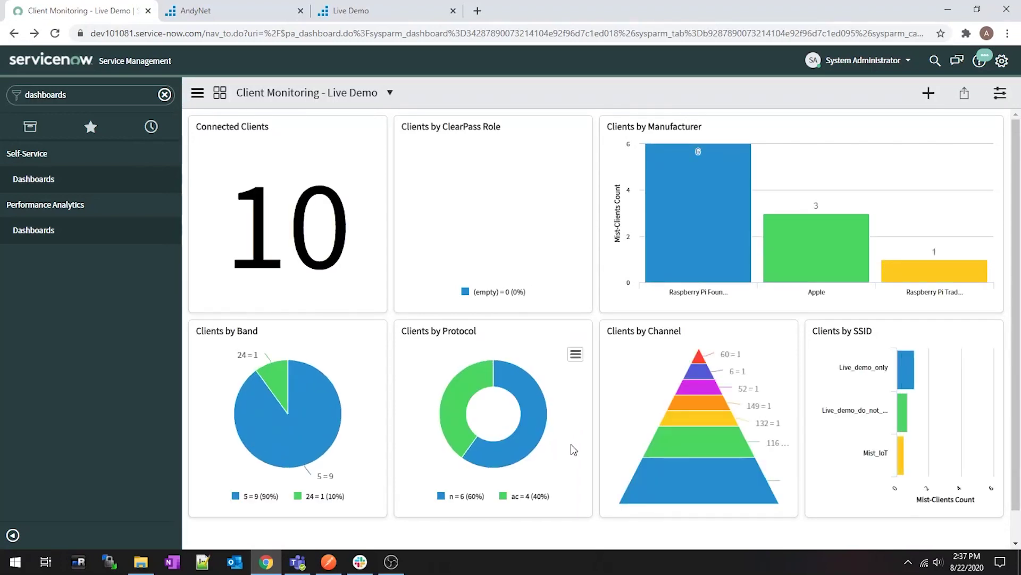
{"action": "mouse_move", "coordinate": [454, 419]}
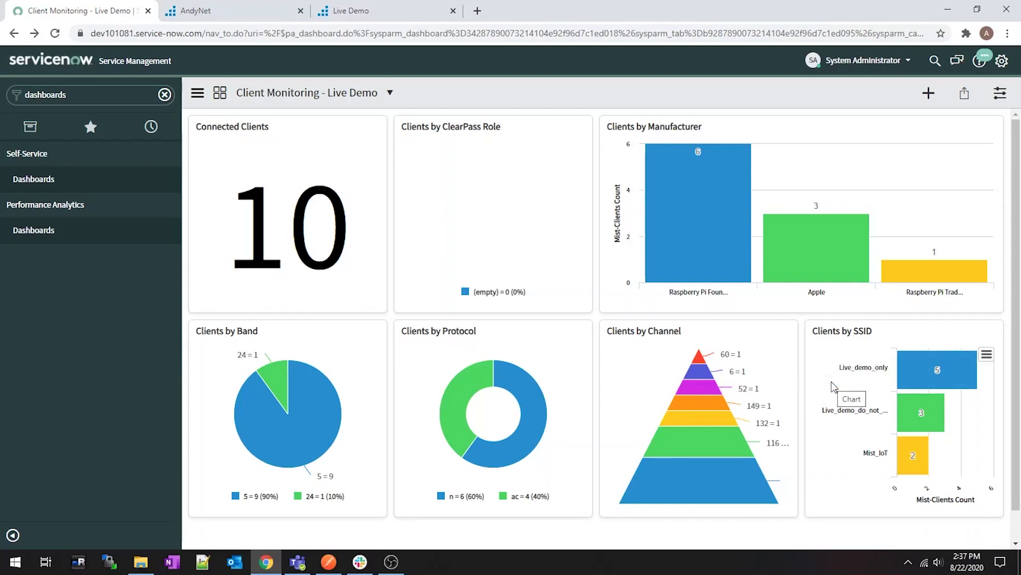
{"action": "mouse_move", "coordinate": [653, 492]}
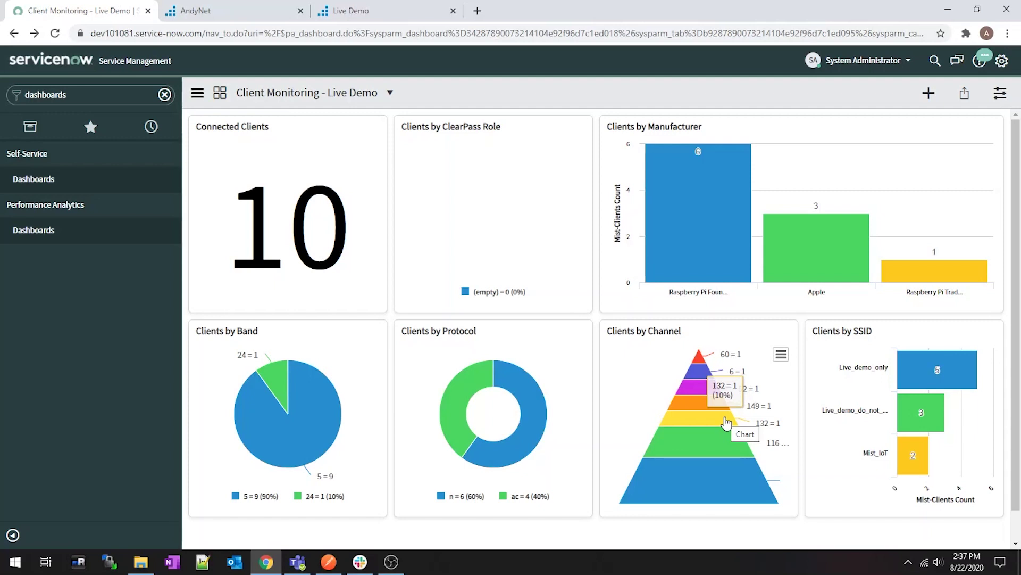
Open the Organization Monitoring - Live Demo dashboard and examine the Wireless SLE's list
{"action": "left_click", "coordinate": [390, 93]}
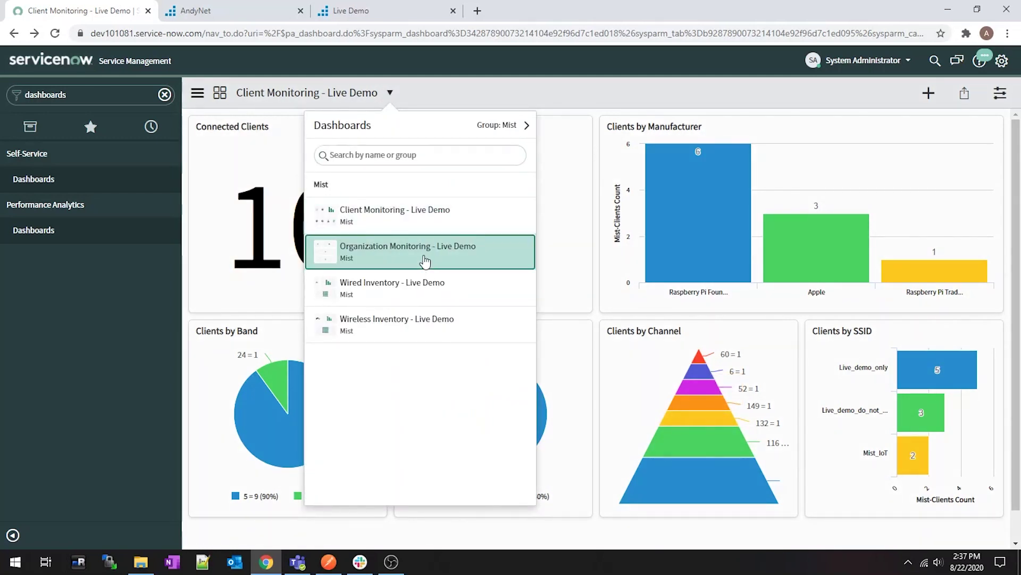
{"action": "left_click", "coordinate": [424, 248]}
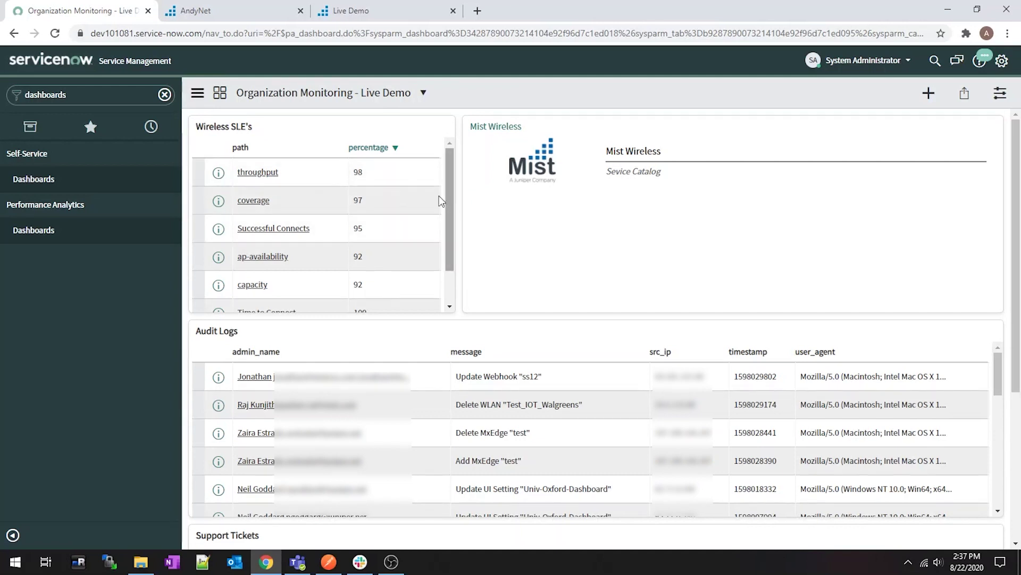
{"action": "mouse_move", "coordinate": [449, 187]}
{"action": "left_mouse_down"}
{"action": "mouse_move", "coordinate": [447, 222]}
{"action": "mouse_move", "coordinate": [462, 181]}
{"action": "left_mouse_up"}
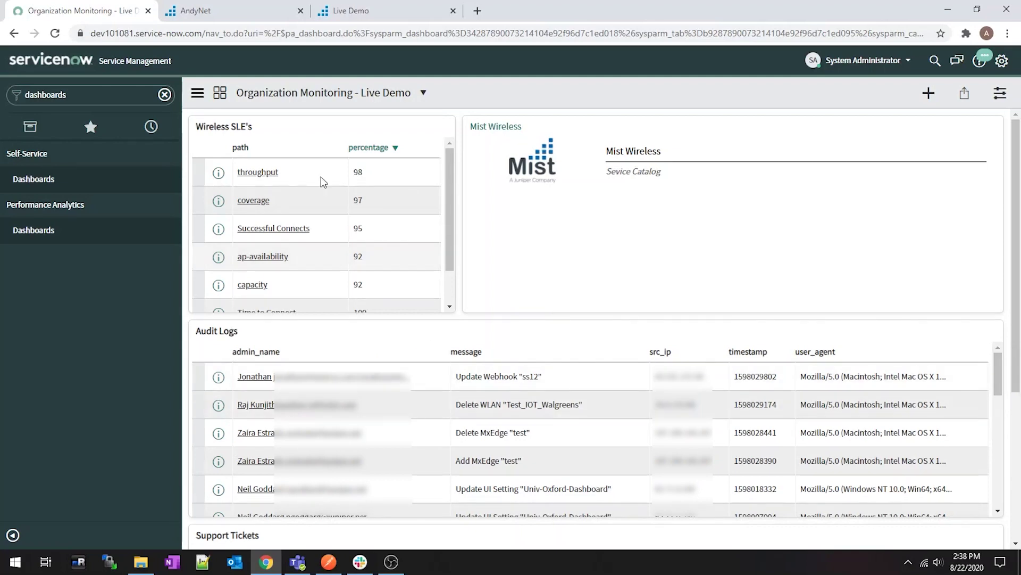
Show the Live Demo organization's audit logs for the last 7 days in Mist and compare the ServiceNow dashboard's Update Webhook "ss12" entry
{"action": "left_click", "coordinate": [367, 10]}
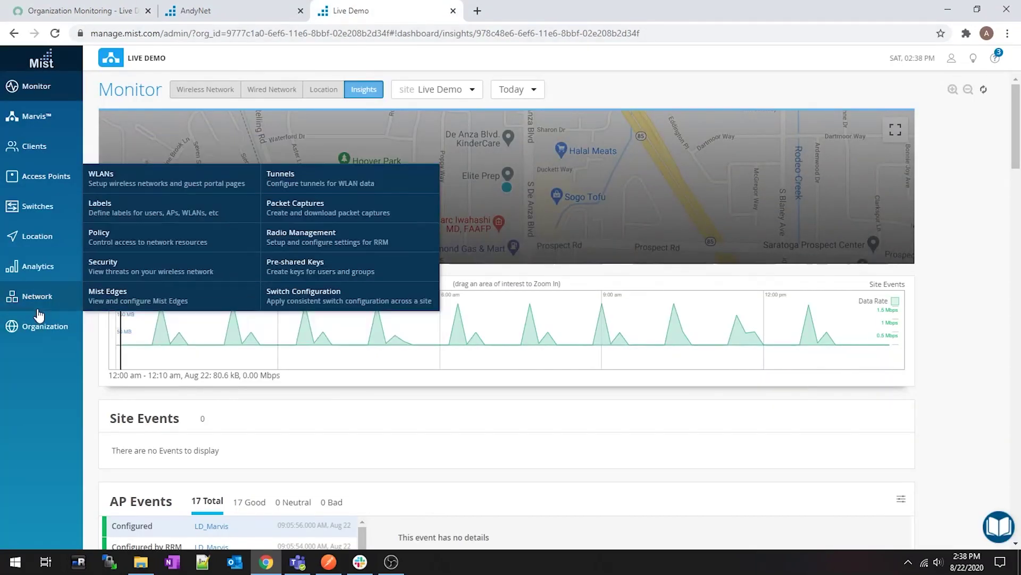
{"action": "mouse_move", "coordinate": [74, 322]}
{"action": "left_click", "coordinate": [290, 245]}
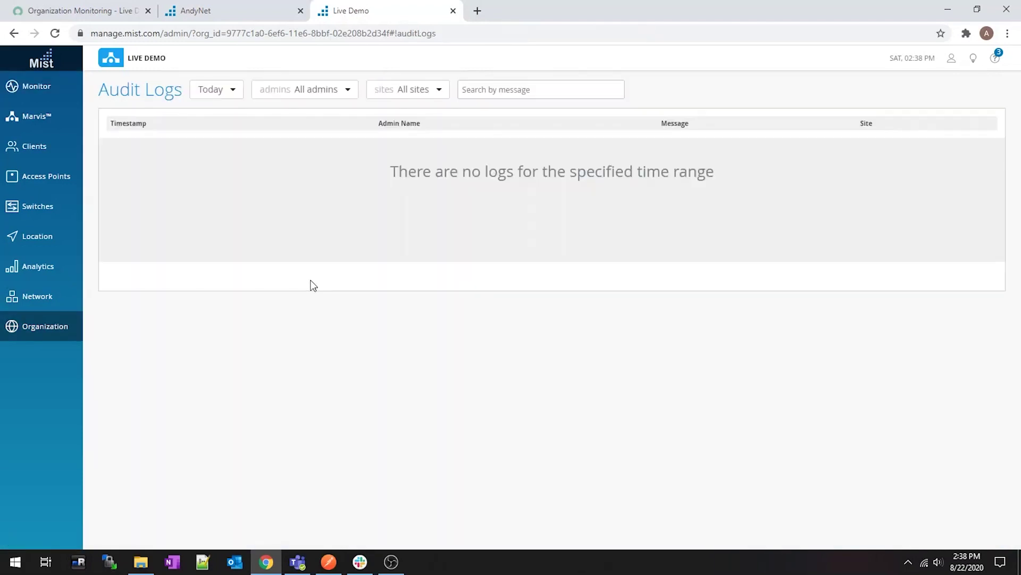
{"action": "left_click", "coordinate": [238, 91]}
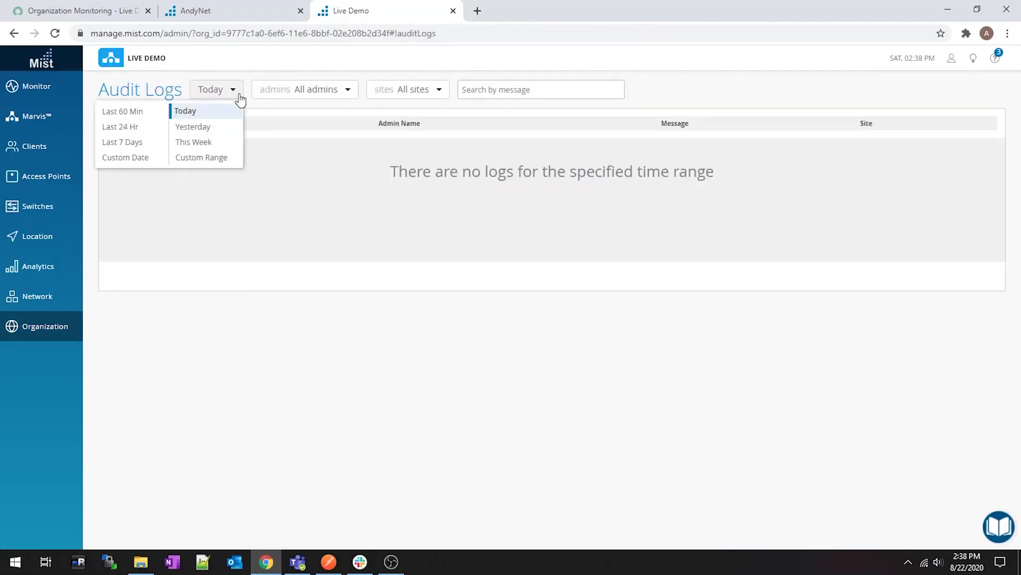
{"action": "left_click", "coordinate": [140, 142]}
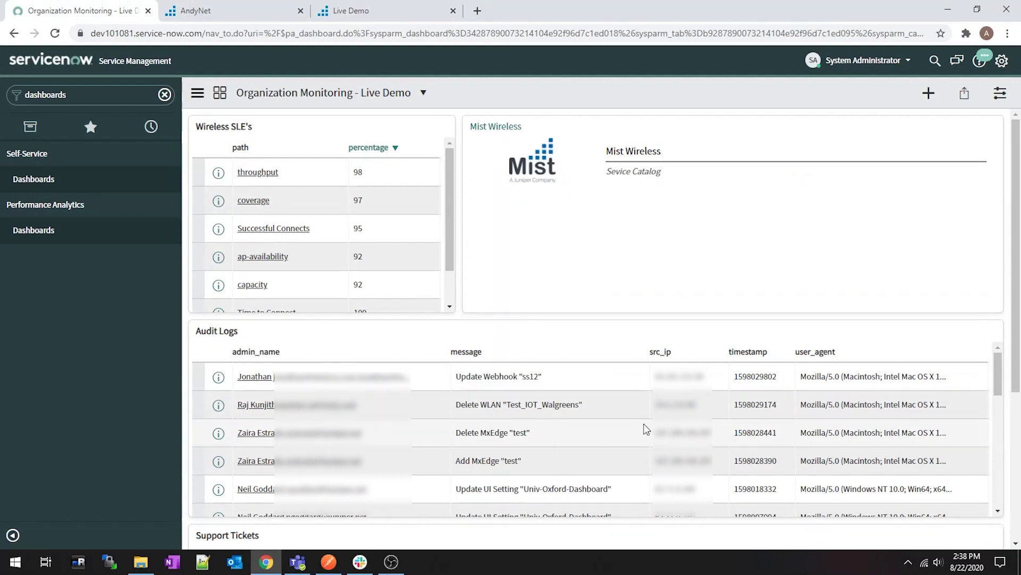
{"action": "left_click_drag", "start_coordinate": [454, 376], "coordinate": [551, 382]}
{"action": "left_click", "coordinate": [551, 382]}
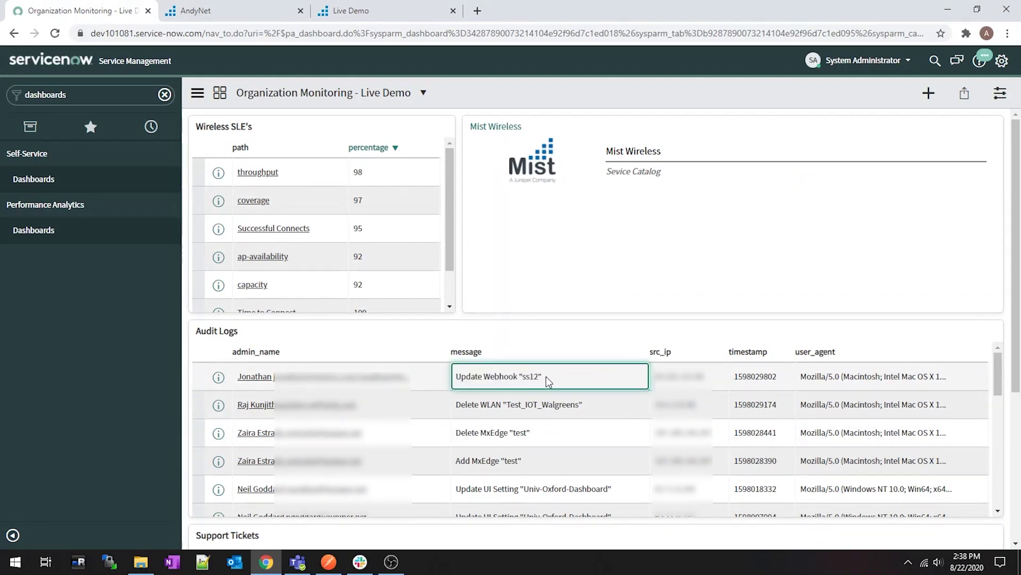
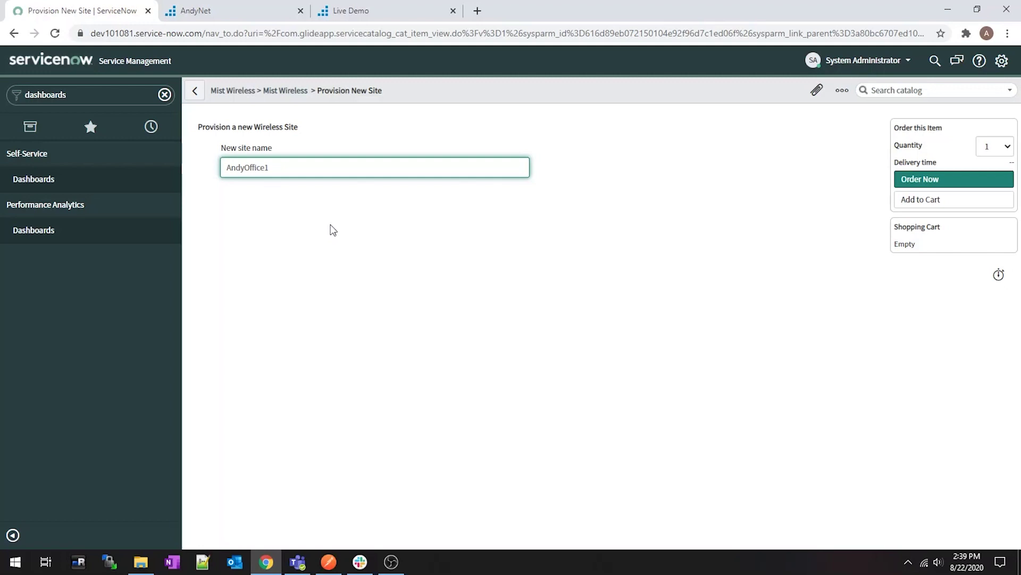
Switch to the AndyNet organization in Mist and open its site configuration to view the existing sites
{"action": "left_click", "coordinate": [219, 13]}
{"action": "mouse_move", "coordinate": [53, 296]}
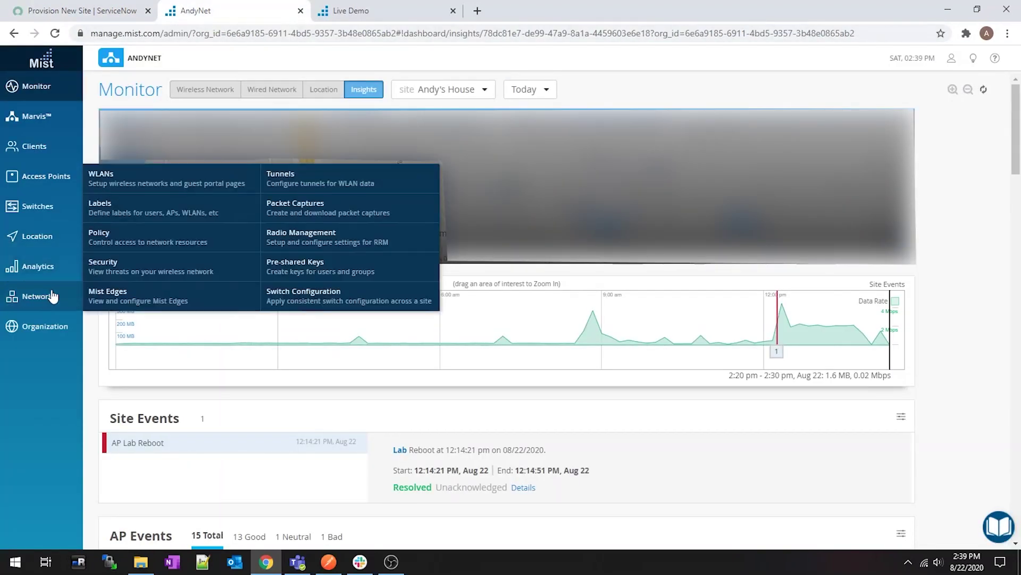
{"action": "mouse_move", "coordinate": [45, 331]}
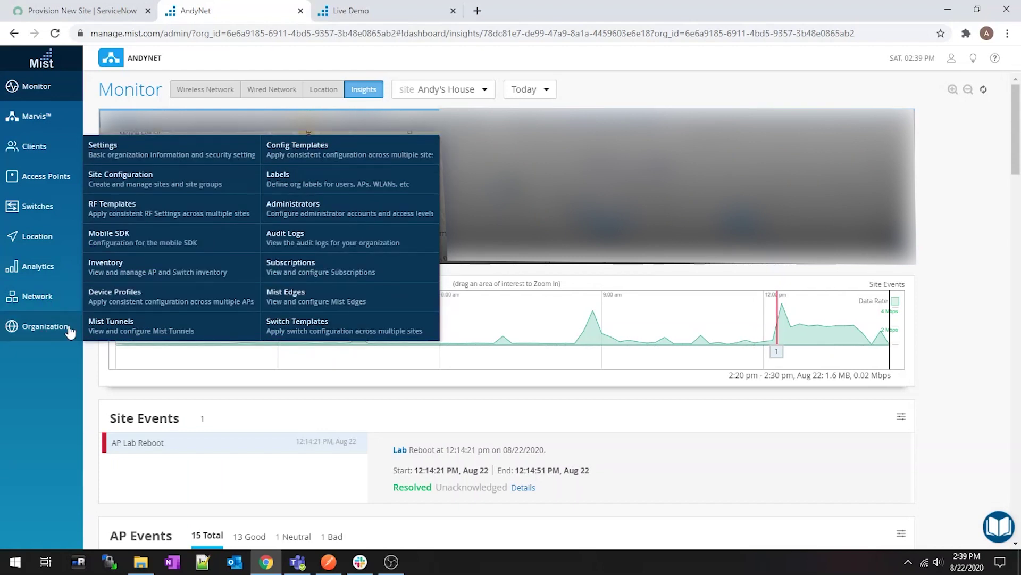
{"action": "left_click", "coordinate": [160, 179]}
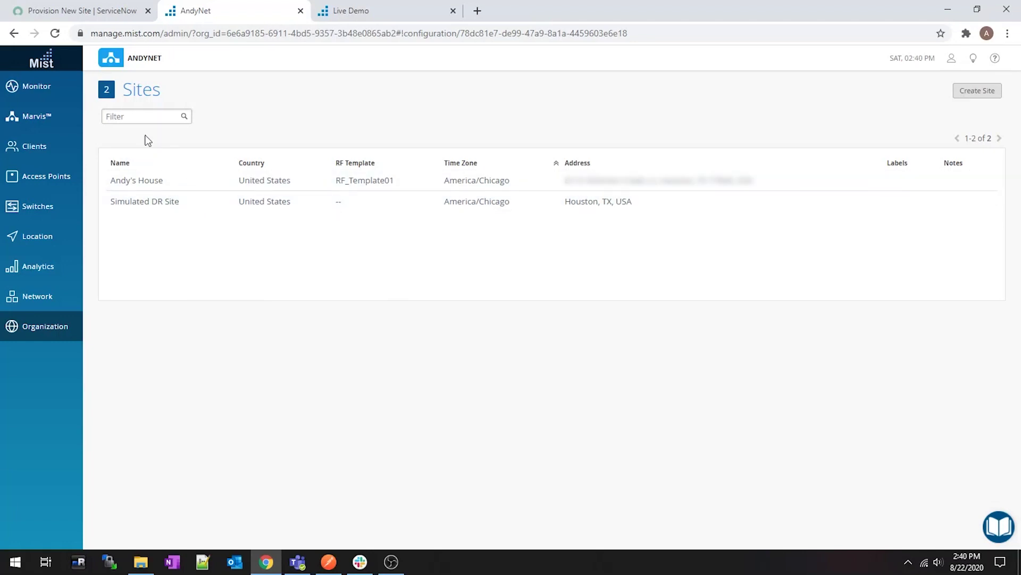
Order a new wireless site named ServiceNowSite1 from the ServiceNow catalog and expand the request's approval stages
{"action": "left_click", "coordinate": [123, 14]}
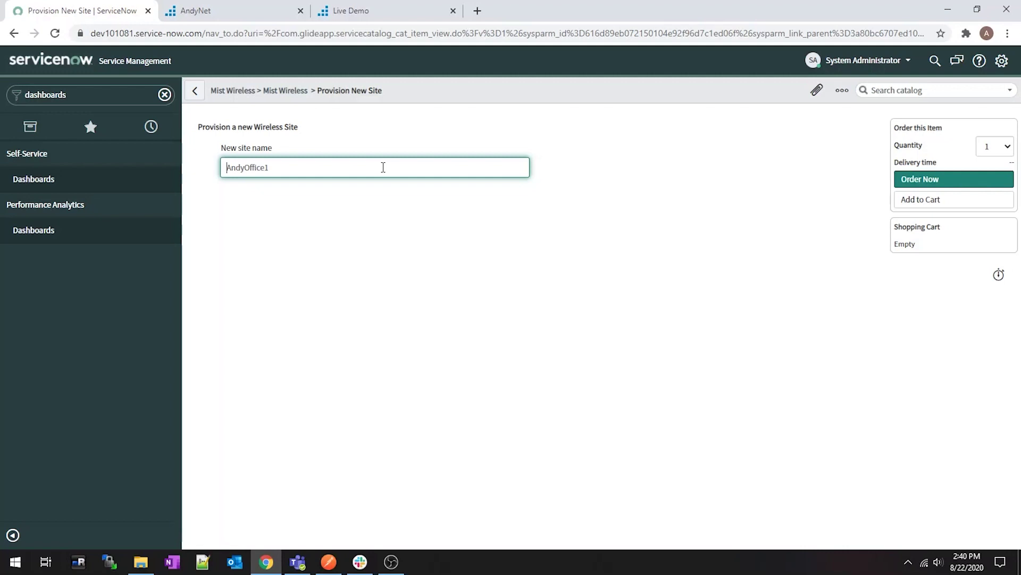
{"action": "type", "text": "ServiceNowSite1"}
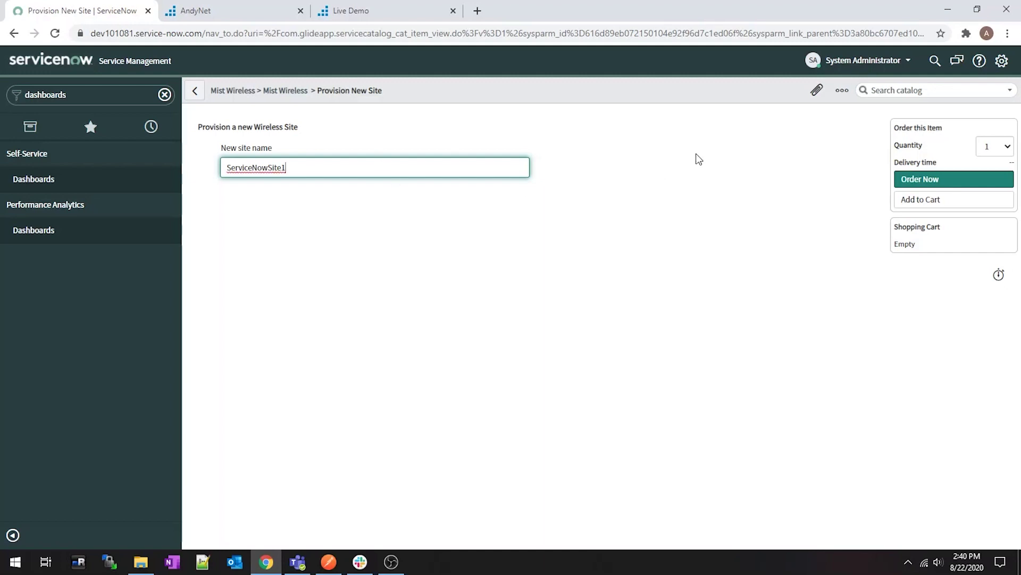
{"action": "left_click", "coordinate": [901, 181]}
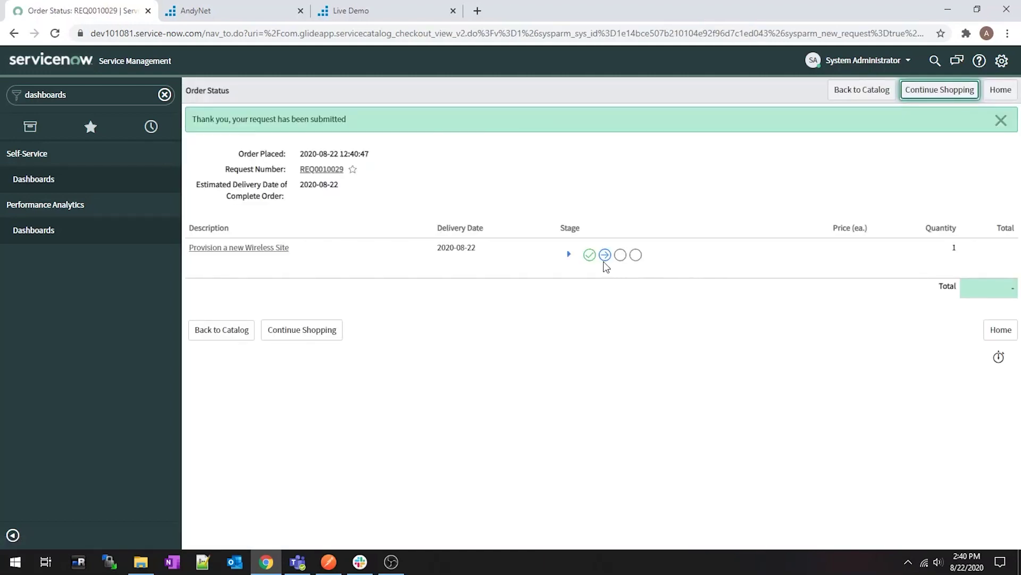
{"action": "left_click", "coordinate": [568, 255]}
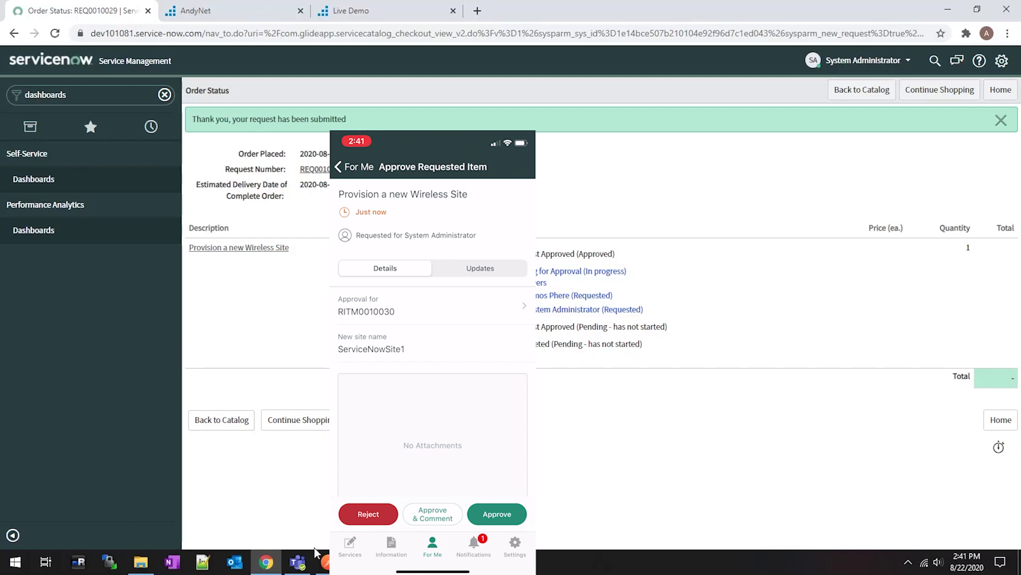
Bring up the Slack and Teams channels to check the new-site notifications, and return to AndyNet's Sites list in Mist
{"action": "left_click", "coordinate": [351, 562]}
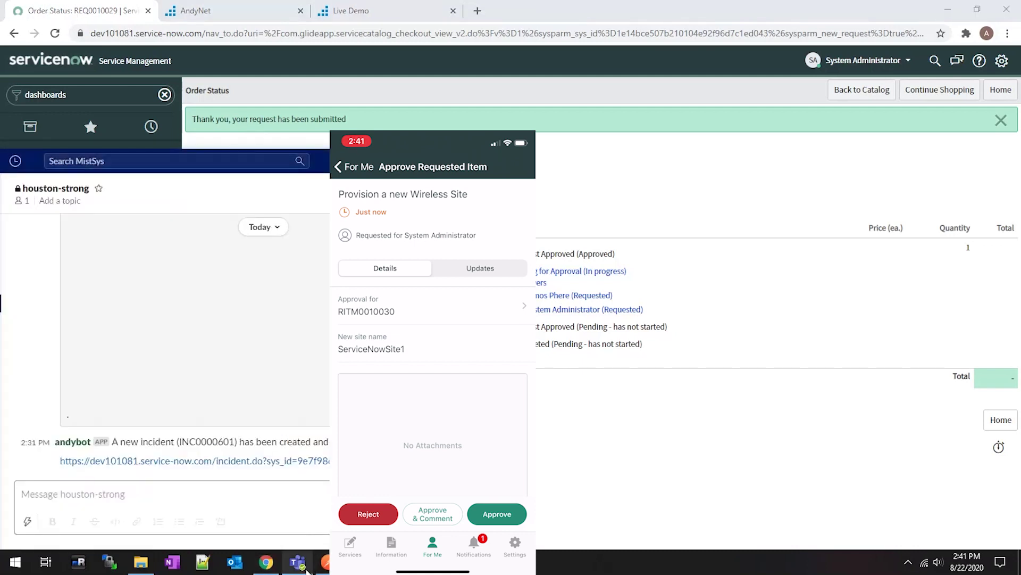
{"action": "left_click", "coordinate": [297, 562]}
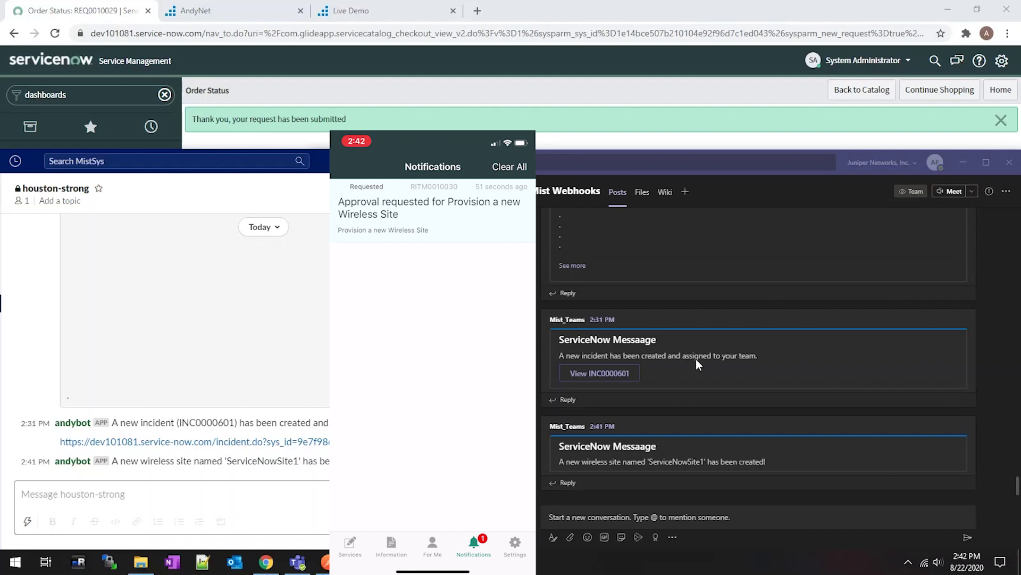
{"action": "left_click", "coordinate": [237, 12]}
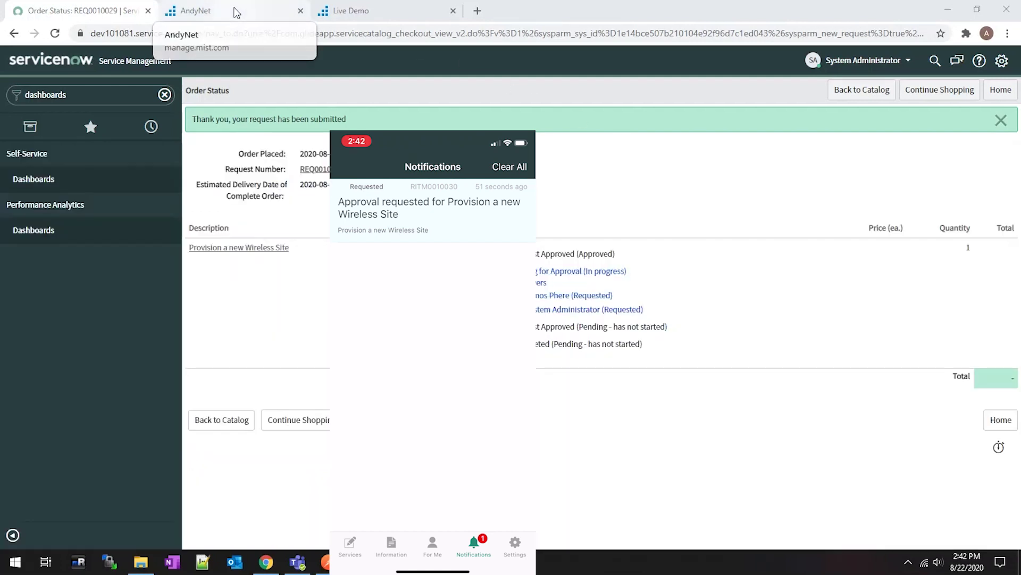
{"action": "left_click", "coordinate": [237, 12]}
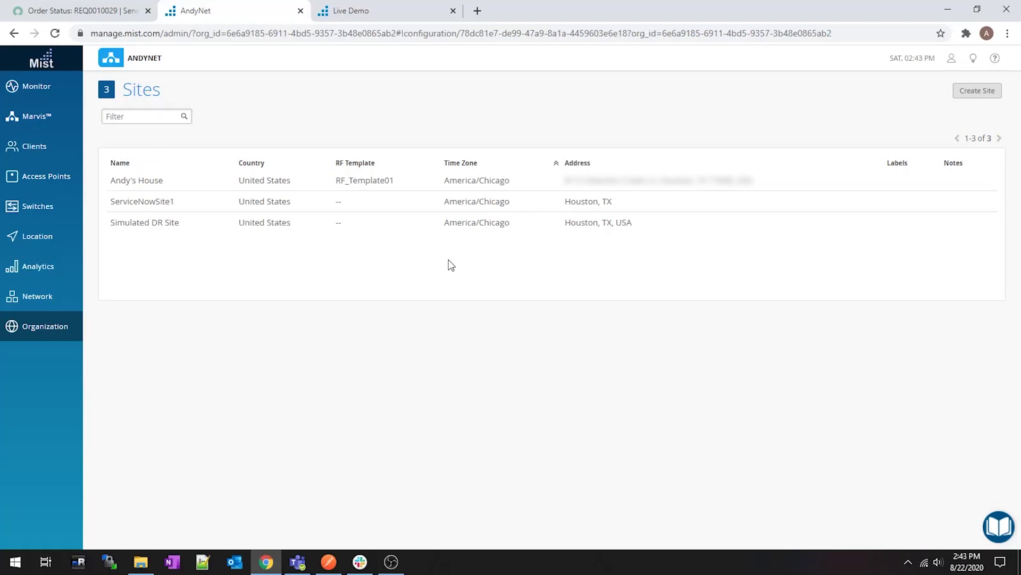
{"action": "left_click", "coordinate": [85, 11]}
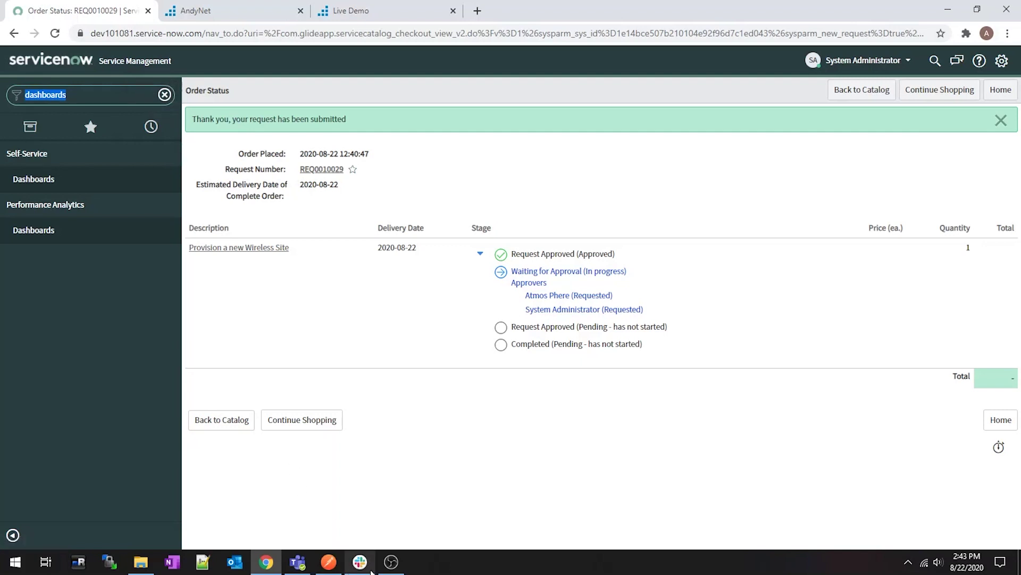
{"action": "left_click", "coordinate": [391, 561]}
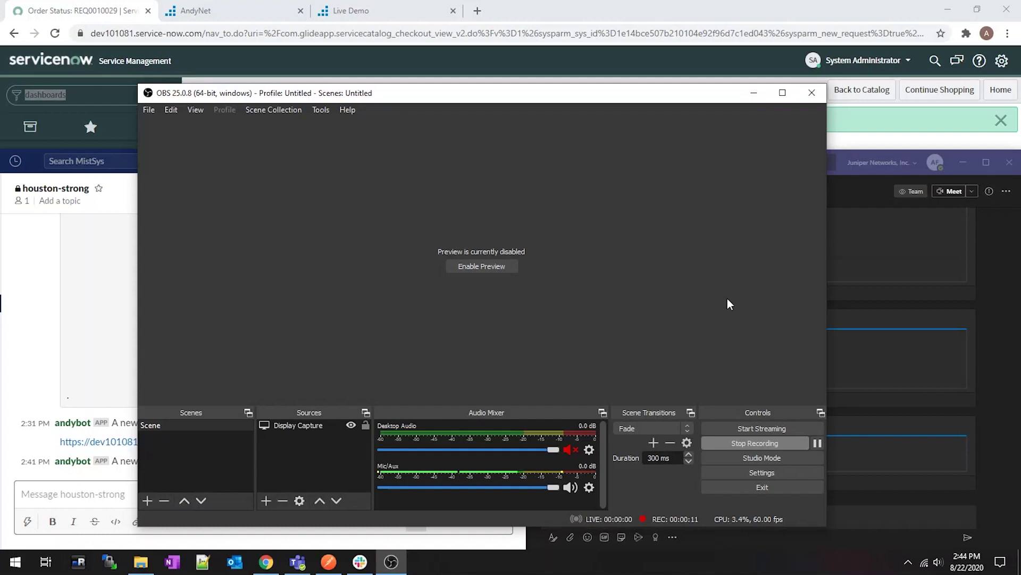
Open the Lab access point in the AndyNet organization in Mist and reboot it
{"action": "left_click", "coordinate": [224, 10]}
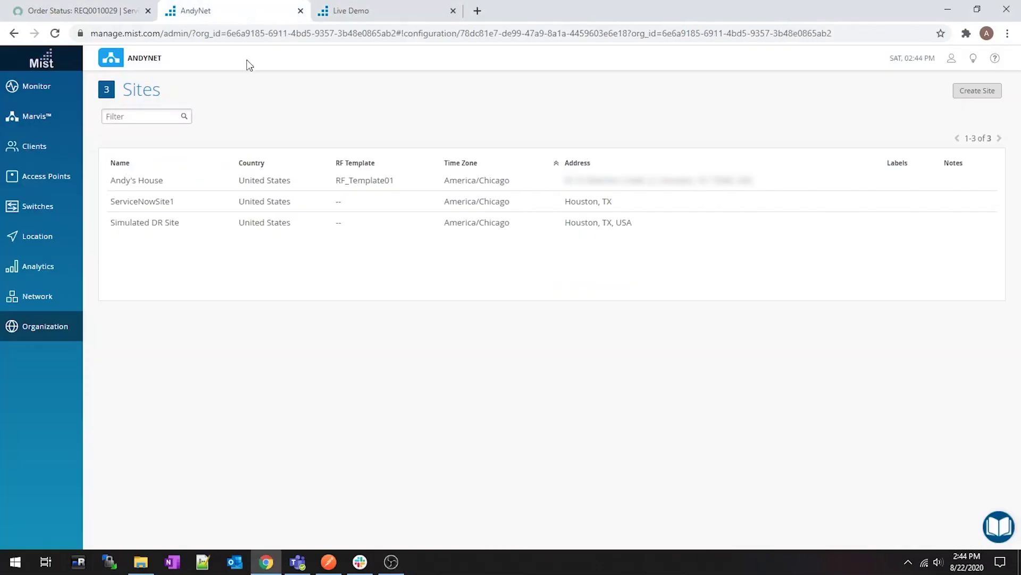
{"action": "left_click", "coordinate": [55, 186]}
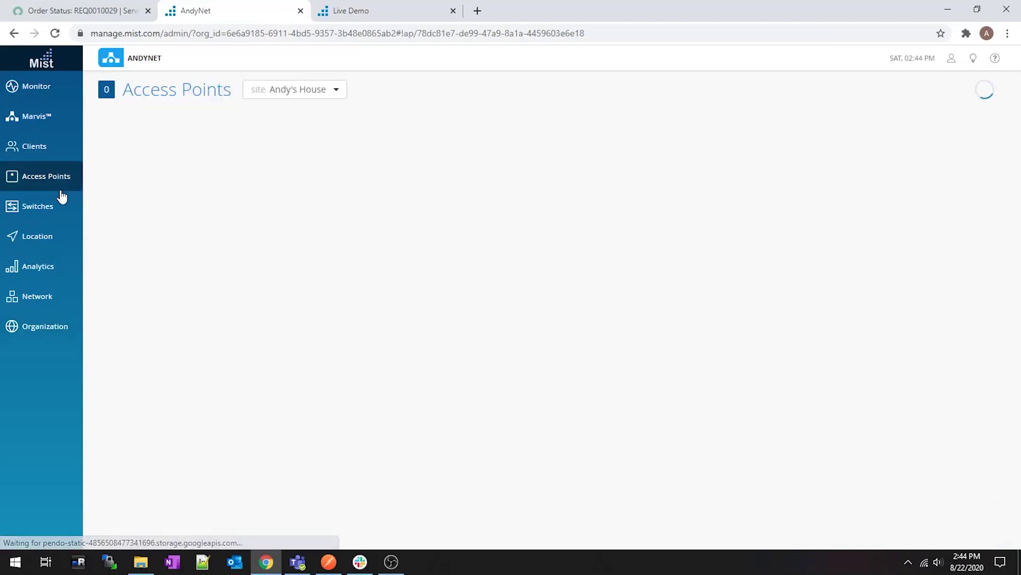
{"action": "left_click", "coordinate": [285, 336]}
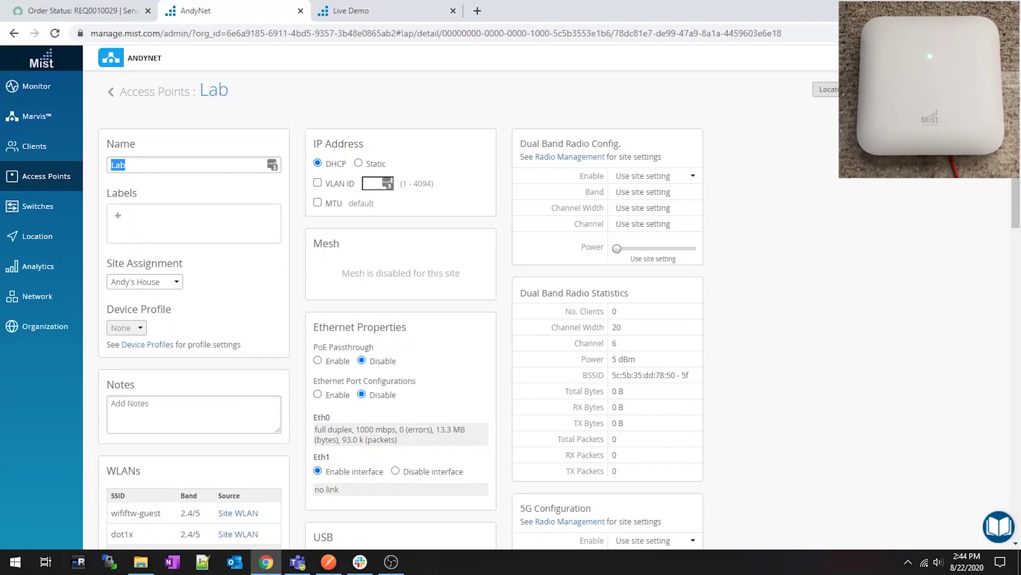
{"action": "left_click", "coordinate": [868, 89]}
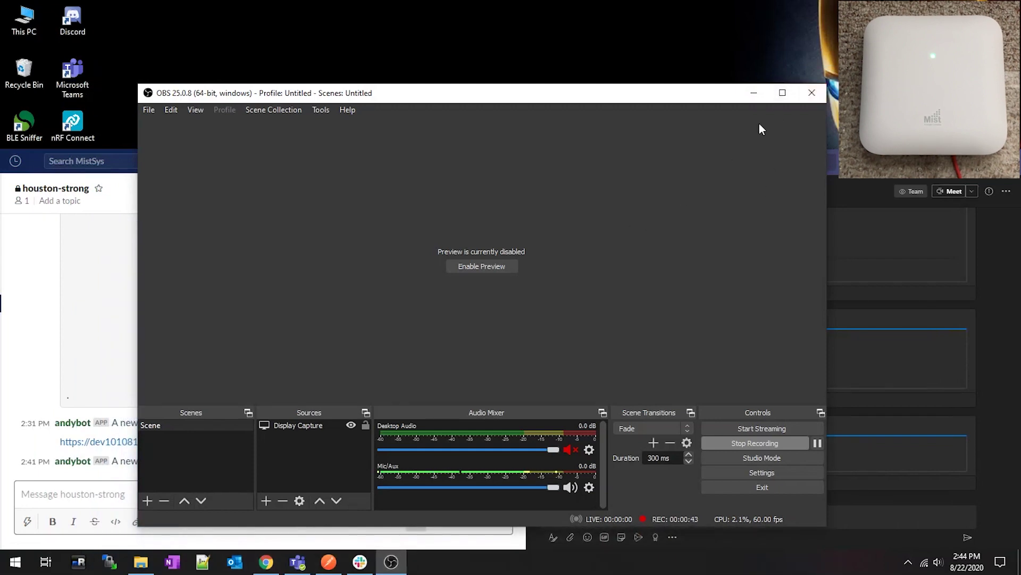
{"action": "left_click", "coordinate": [754, 94]}
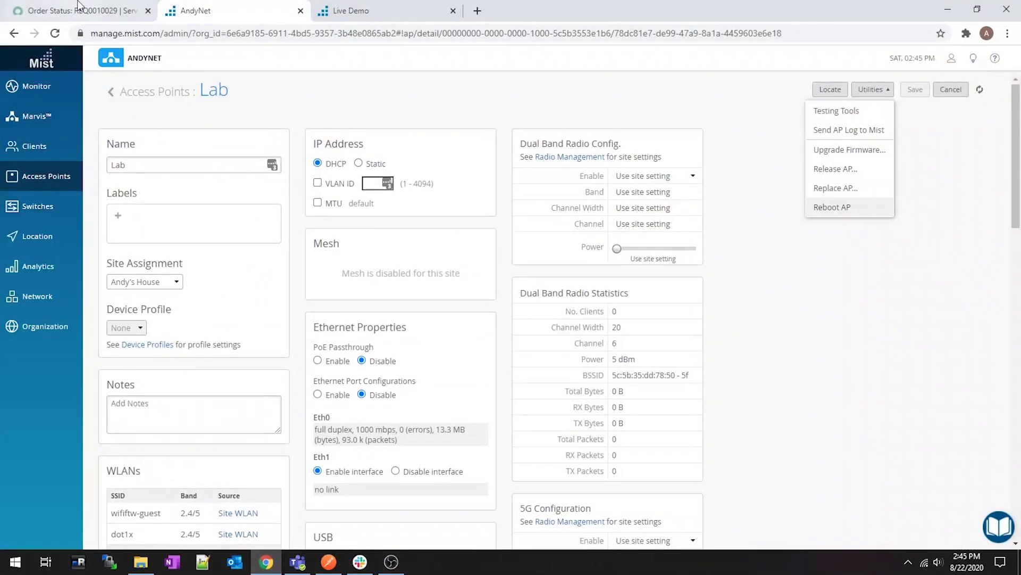
Switch to ServiceNow, filter the navigator for "system logs", and open the system log with all entries
{"action": "left_click", "coordinate": [80, 9]}
{"action": "left_click", "coordinate": [89, 93]}
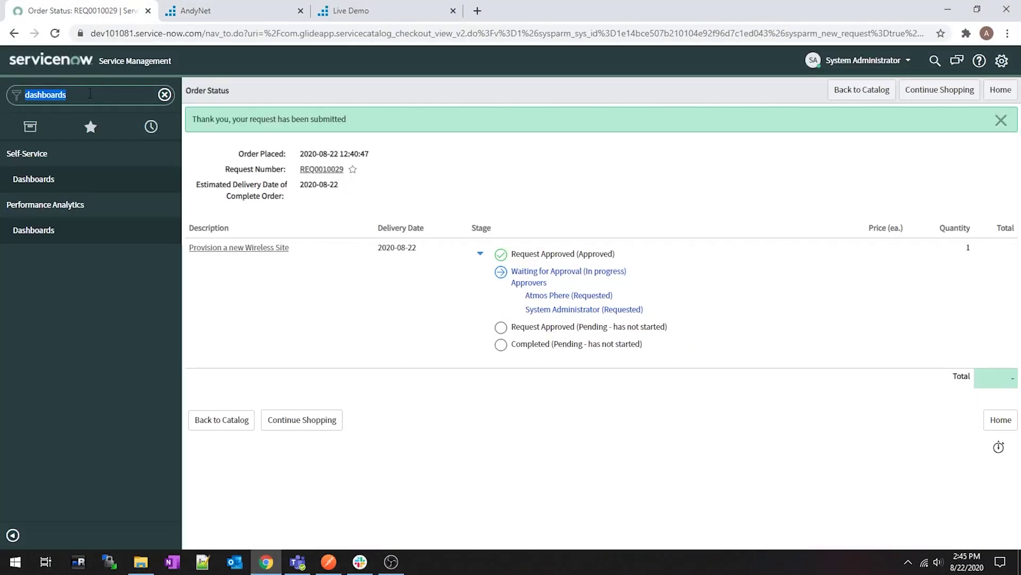
{"action": "type", "text": "system logs"}
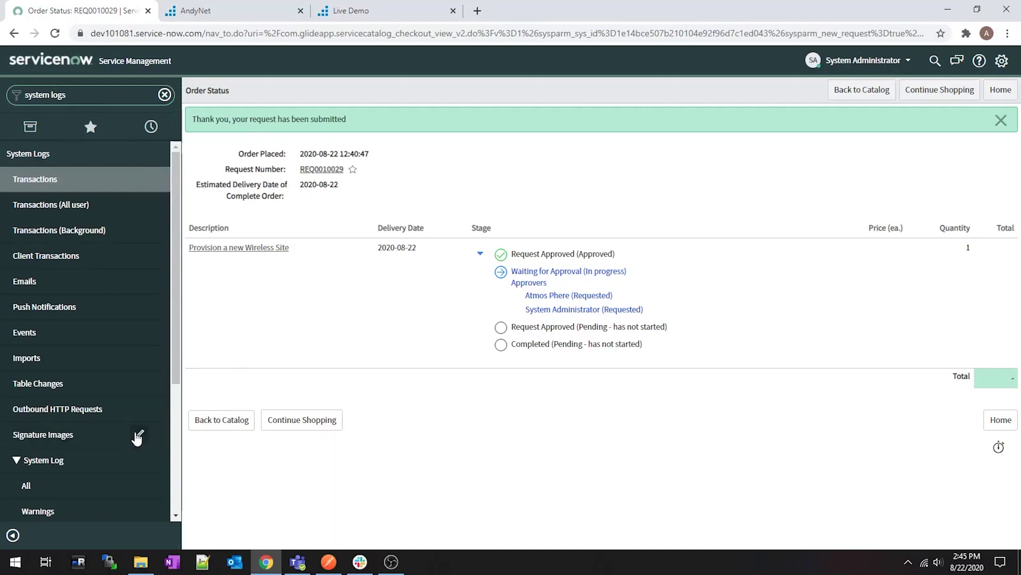
{"action": "left_click", "coordinate": [55, 486]}
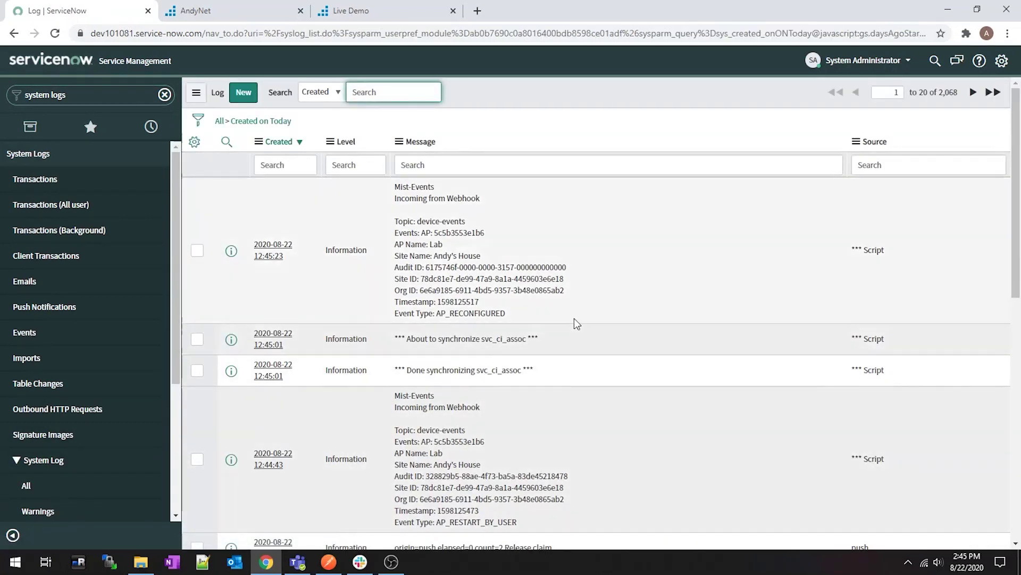